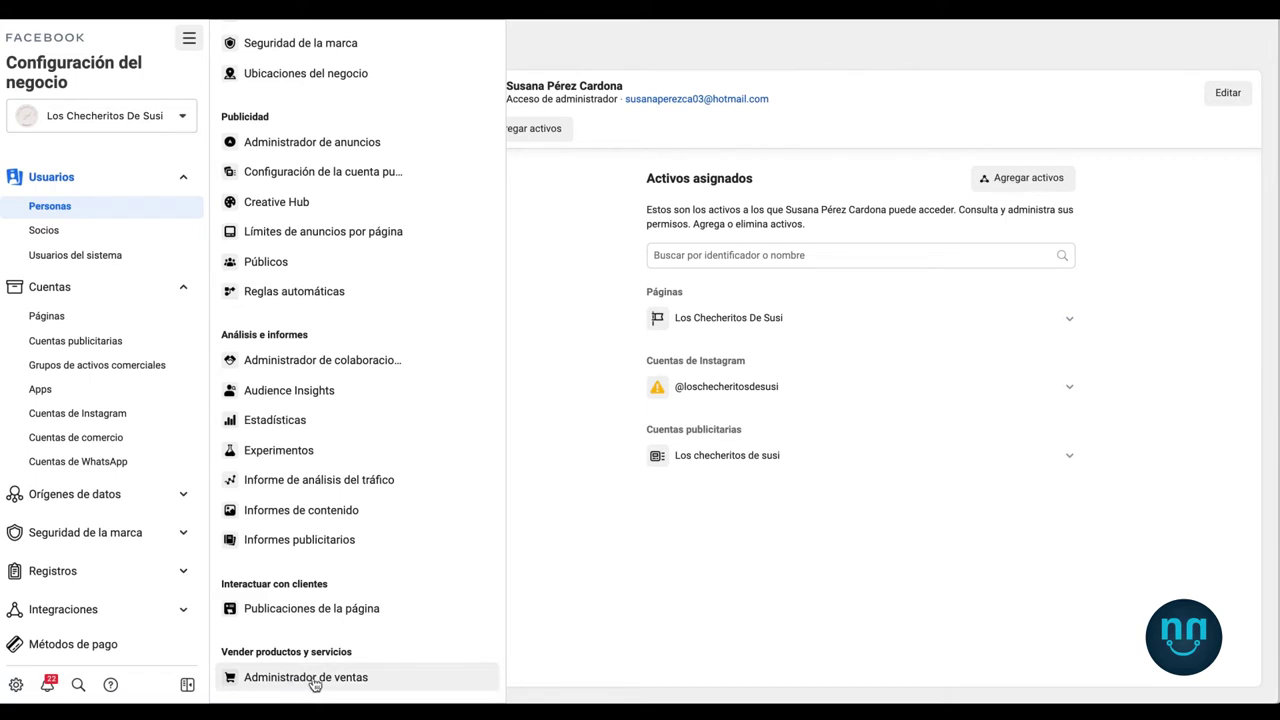
# Open Administrador de ventas and start the shop setup with the Crear una tienda option, passing the introduction
pyautogui.click(310, 677)
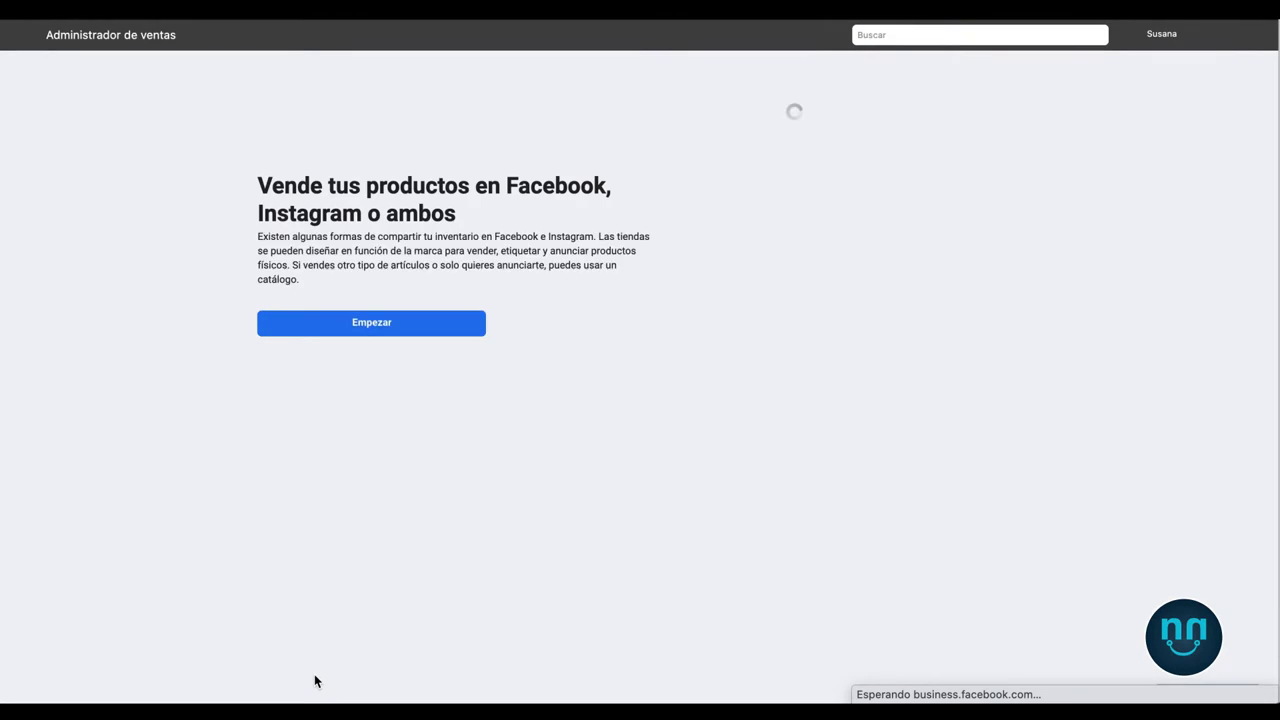
pyautogui.click(337, 324)
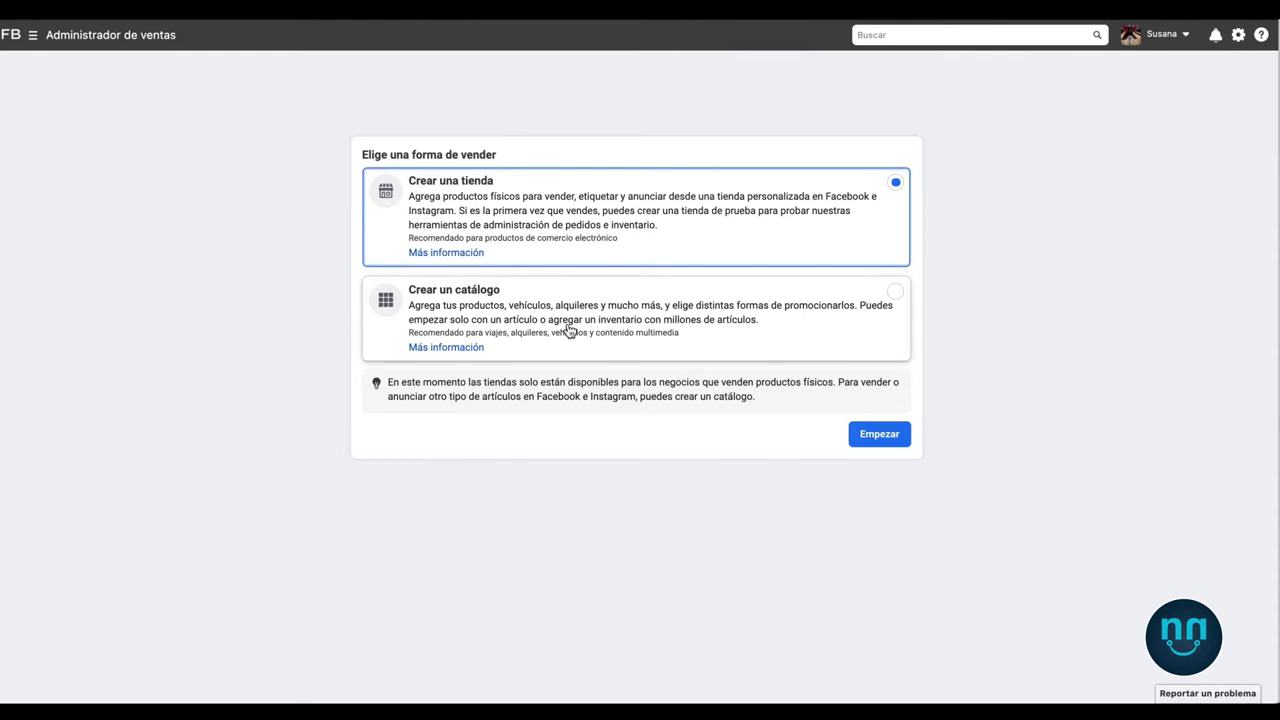
pyautogui.click(878, 437)
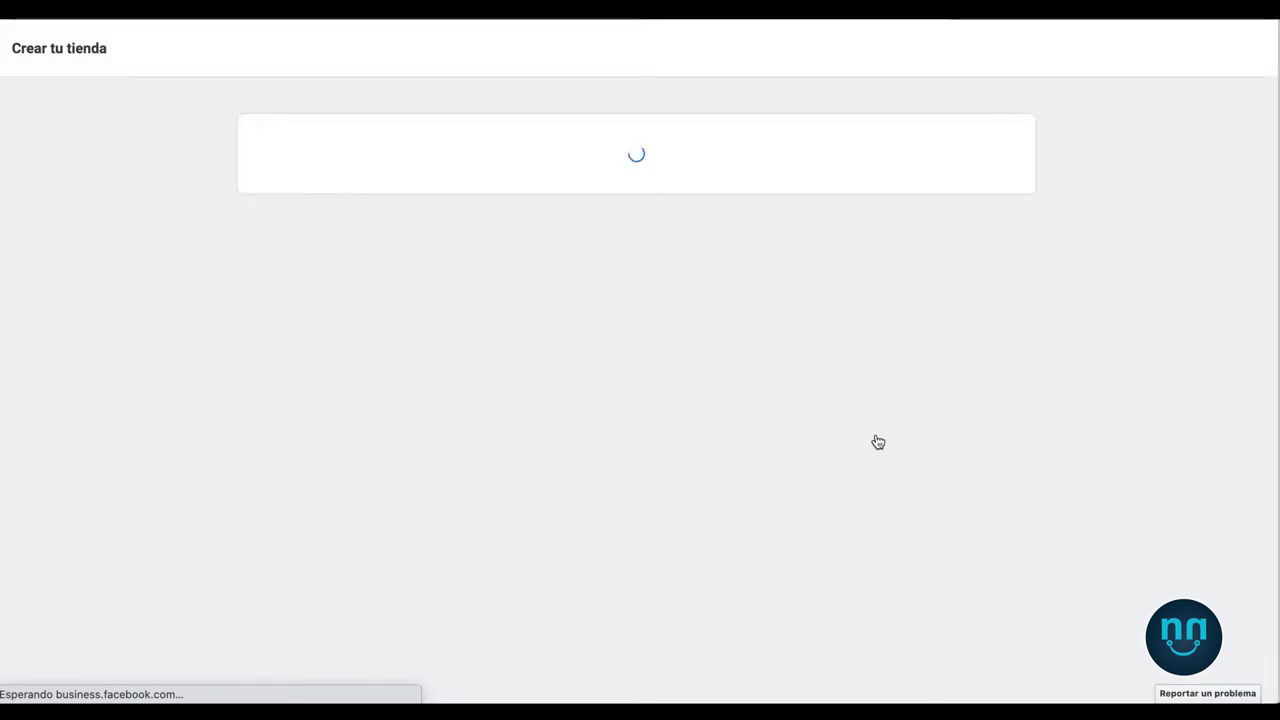
pyautogui.scroll(-1, 657, 347)
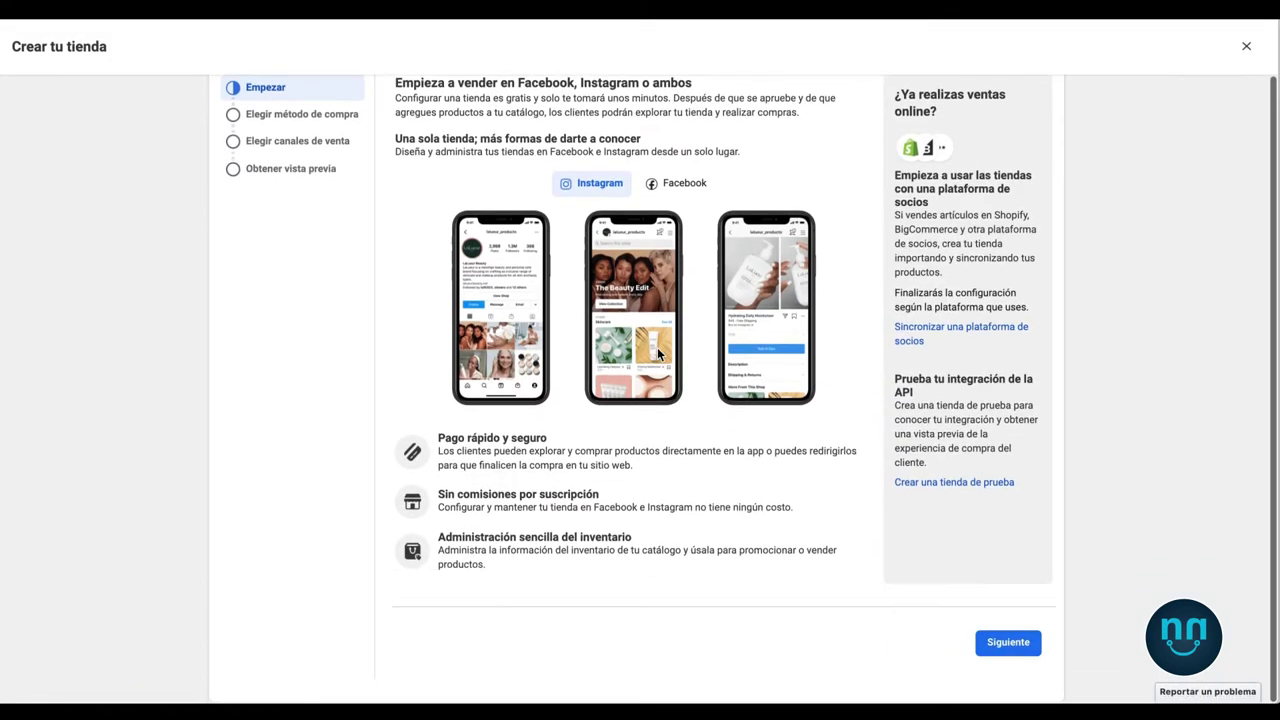
pyautogui.click(1012, 645)
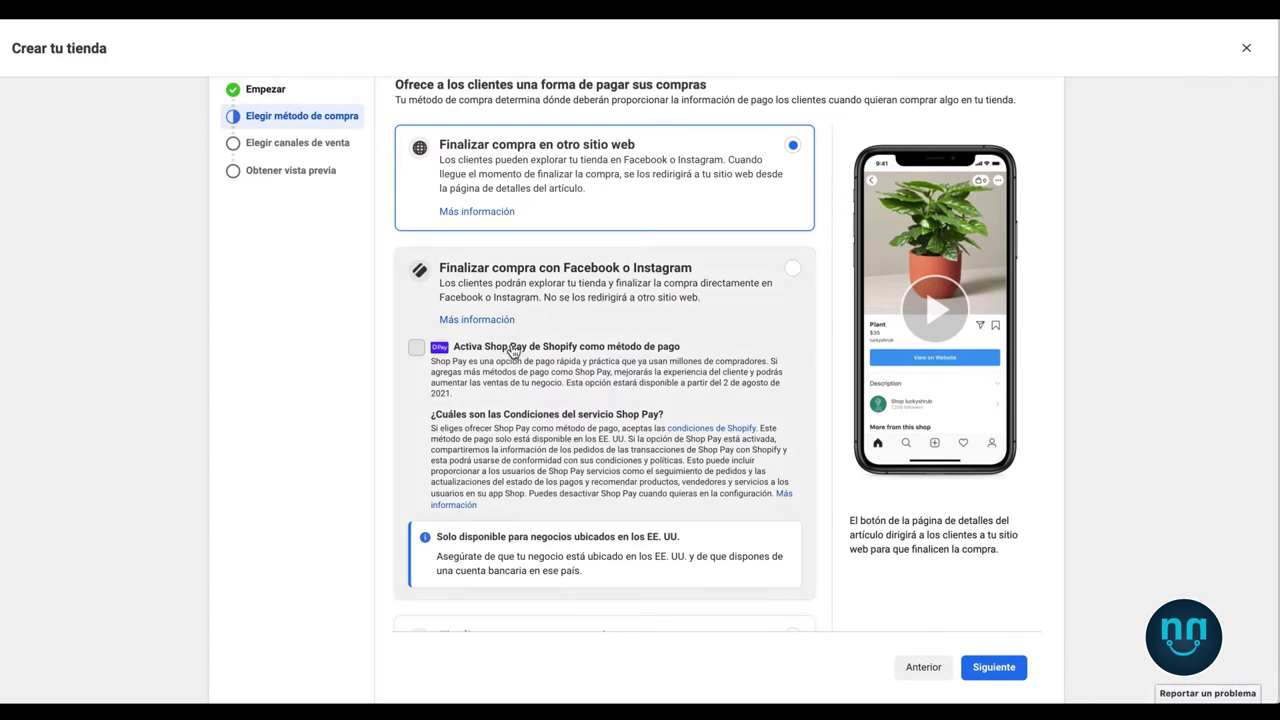
# Use Finalizar compra en otro sitio web as the checkout method and choose Los Checheritos De Susi as the sales channel
pyautogui.scroll(-3, 624, 375)
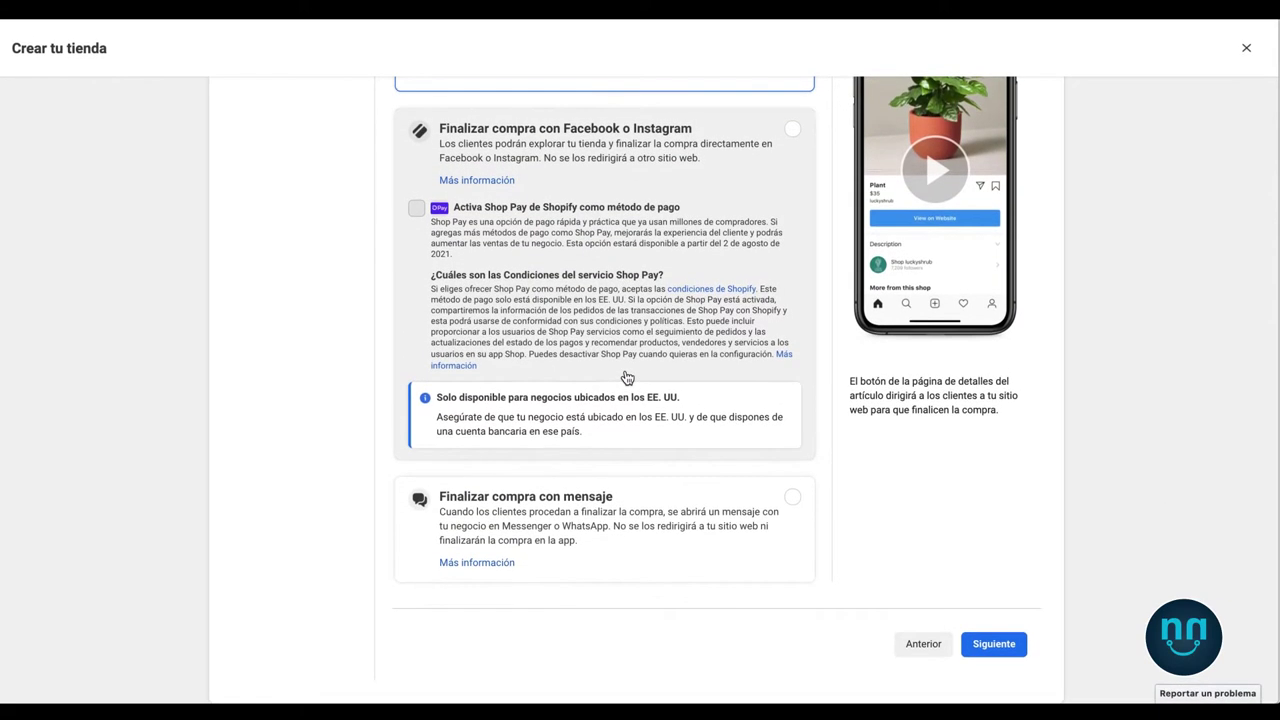
pyautogui.scroll(4, 626, 375)
pyautogui.scroll(-3, 636, 285)
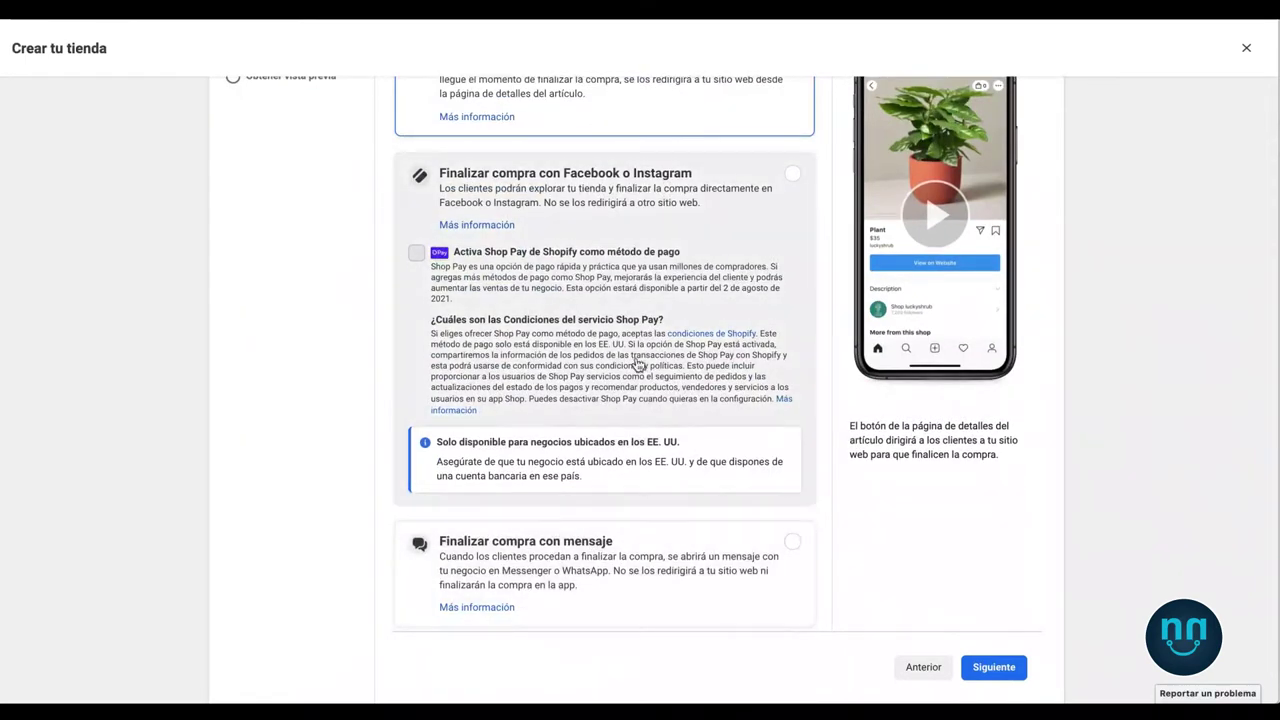
pyautogui.scroll(3, 643, 366)
pyautogui.click(966, 668)
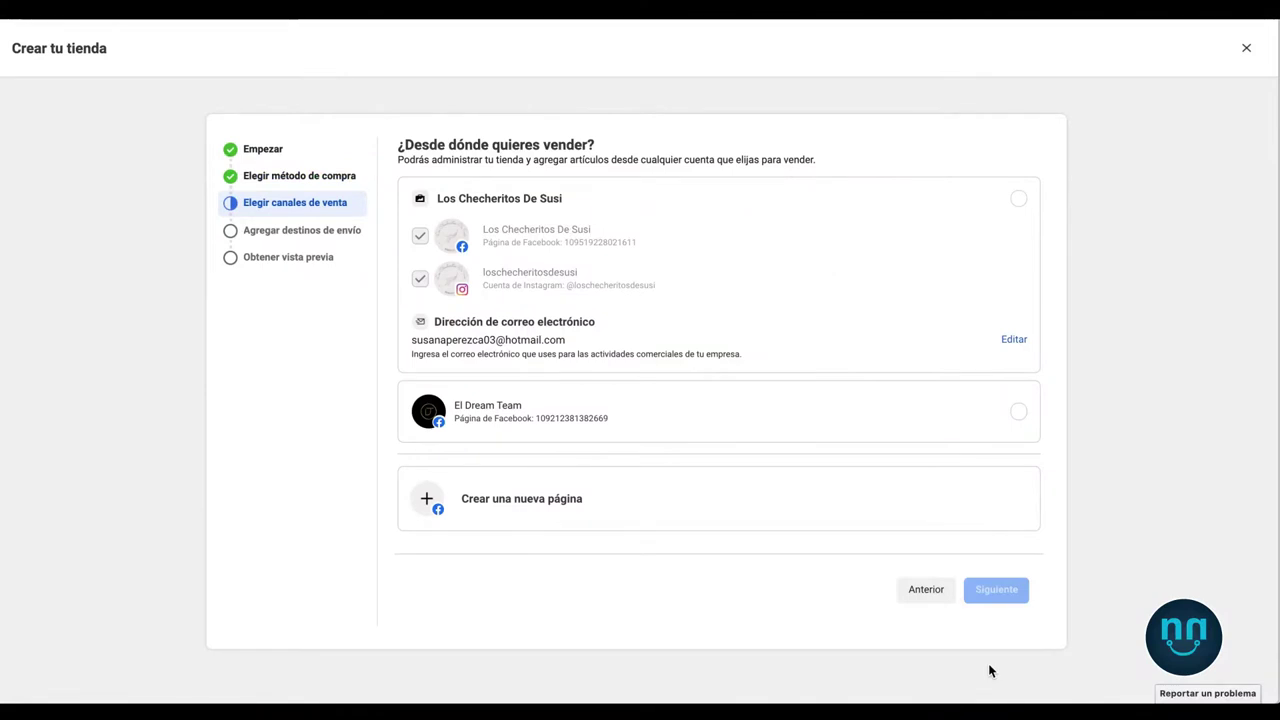
pyautogui.click(1018, 198)
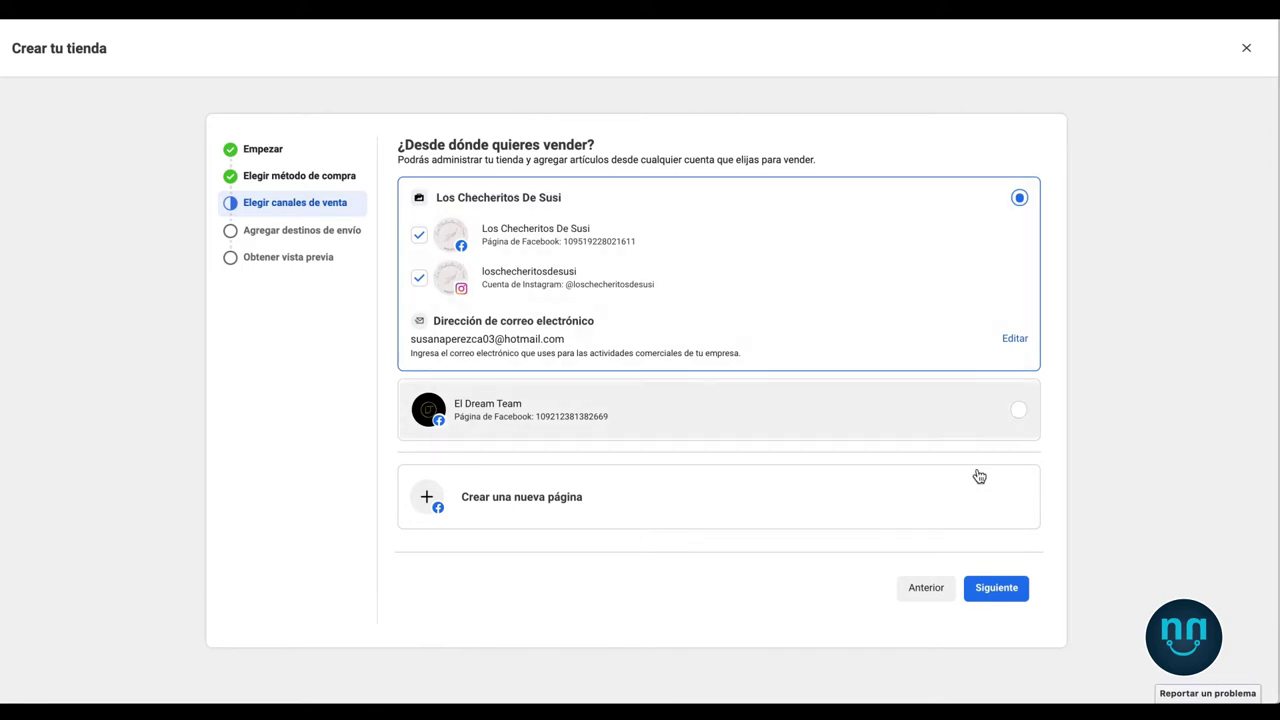
pyautogui.click(1004, 590)
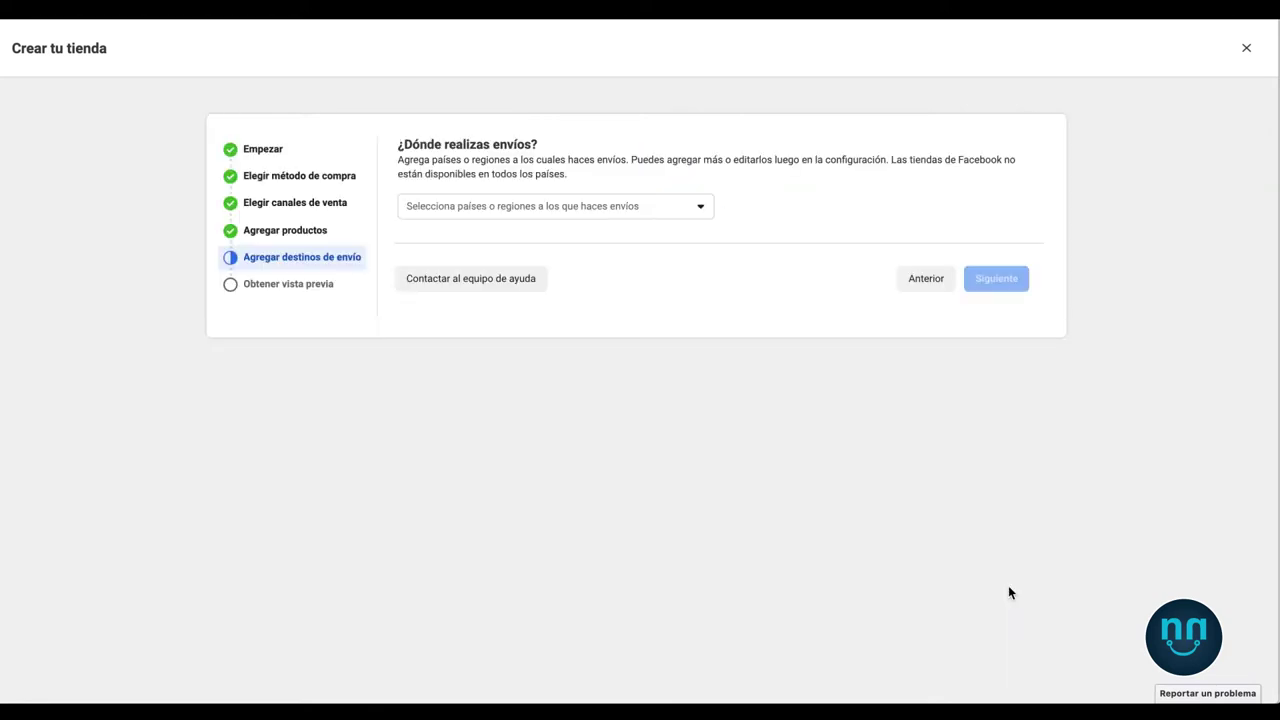
# Add Colombia as the shop's shipping destination and continue to the shop preview
pyautogui.click(503, 216)
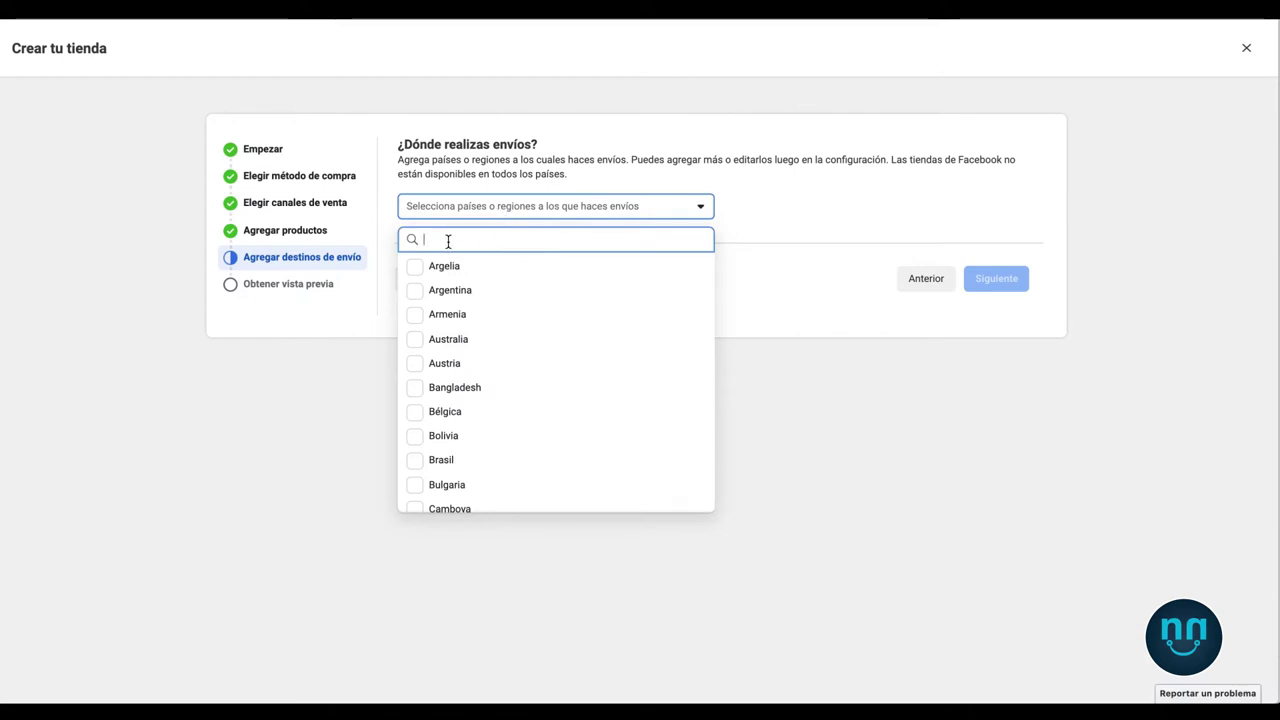
pyautogui.write('colom')
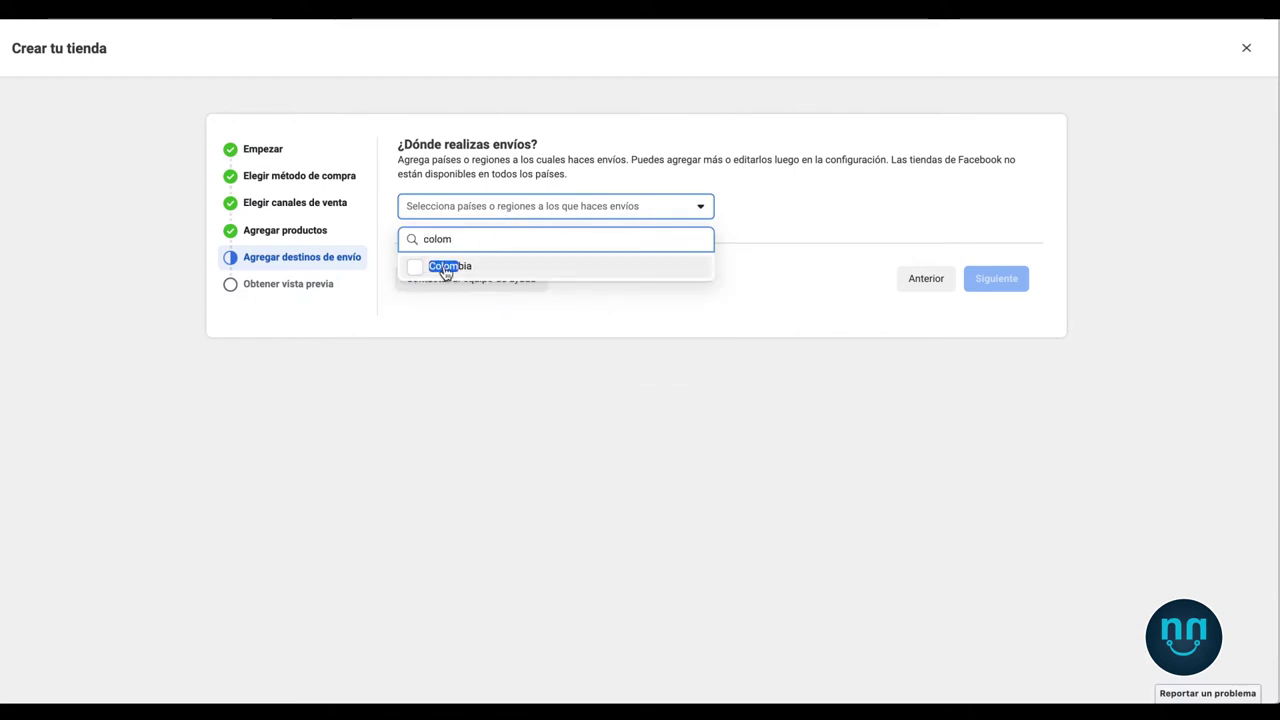
pyautogui.click(450, 268)
pyautogui.click(890, 292)
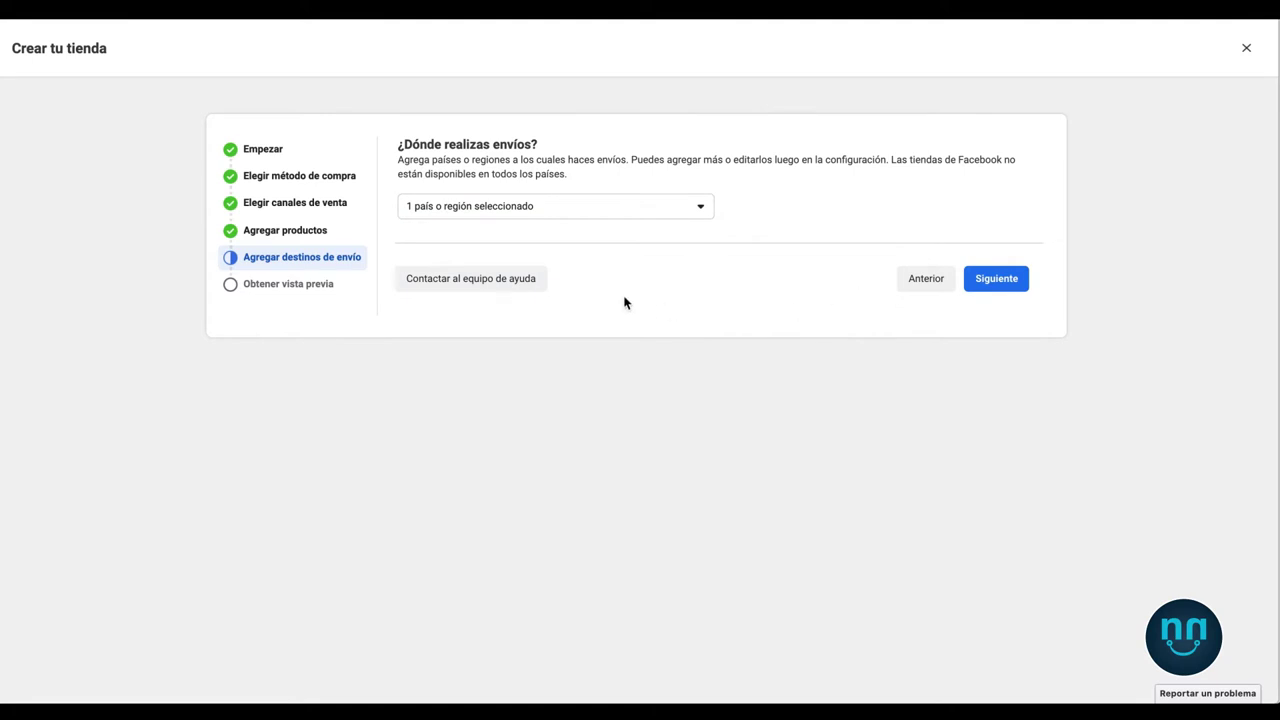
pyautogui.click(1008, 292)
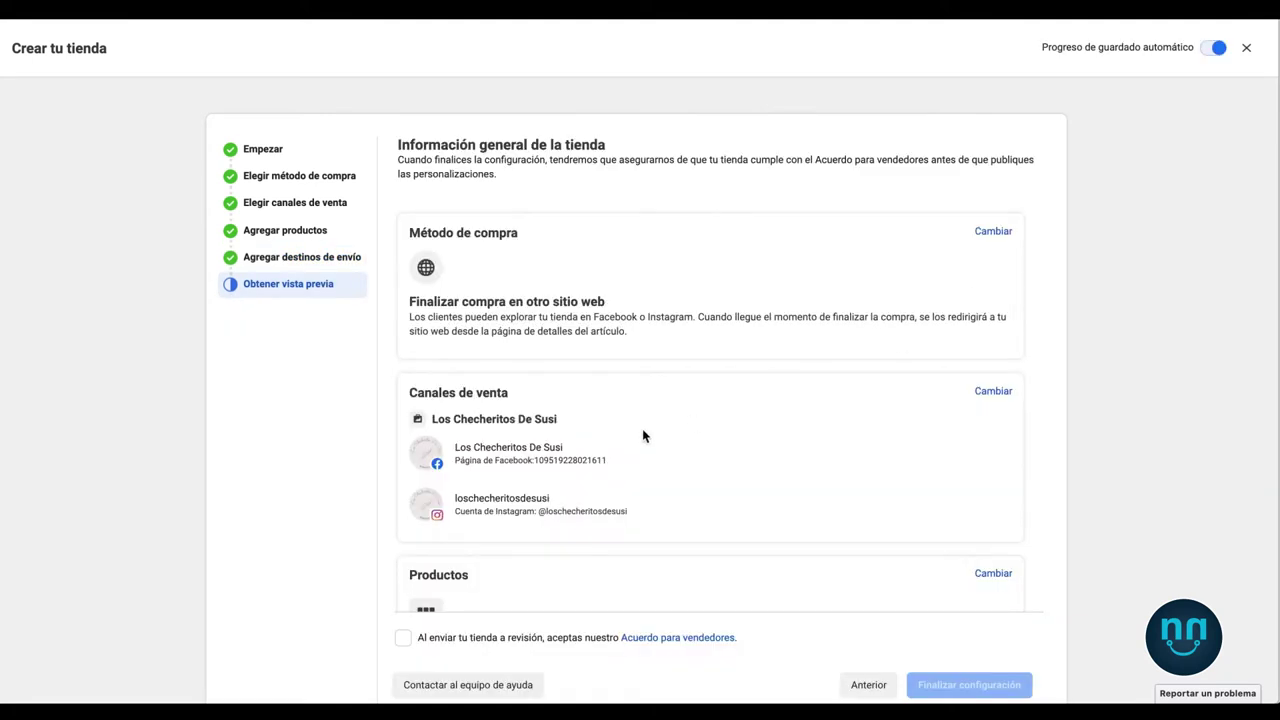
# Review the shop summary, accept the seller agreement and try to finalize the setup
pyautogui.scroll(-3, 618, 437)
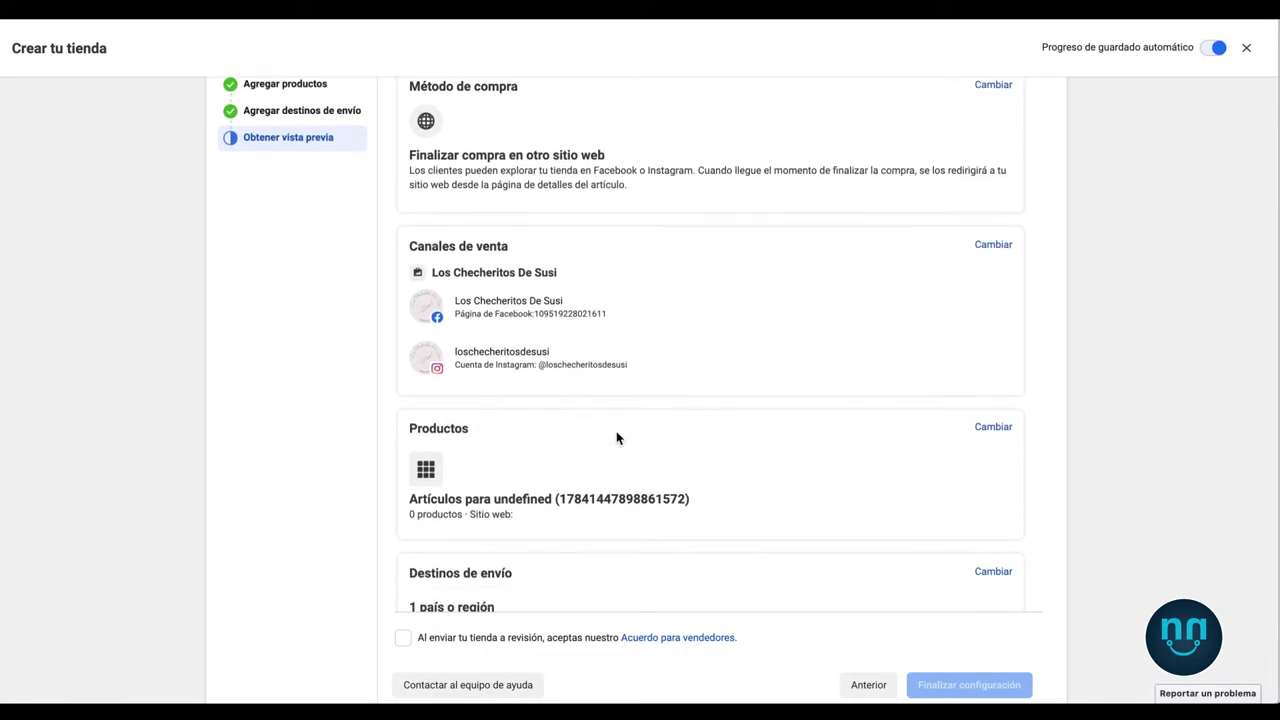
pyautogui.scroll(-1, 616, 437)
pyautogui.scroll(4, 616, 437)
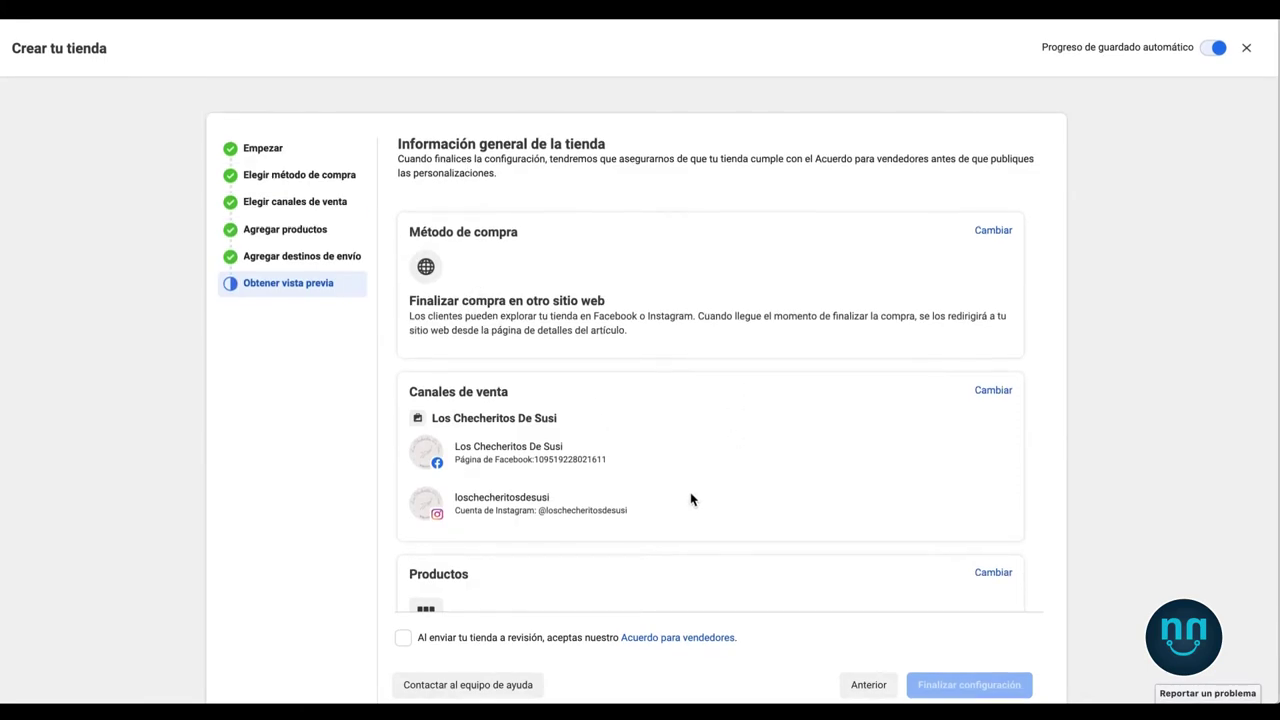
pyautogui.scroll(-5, 690, 492)
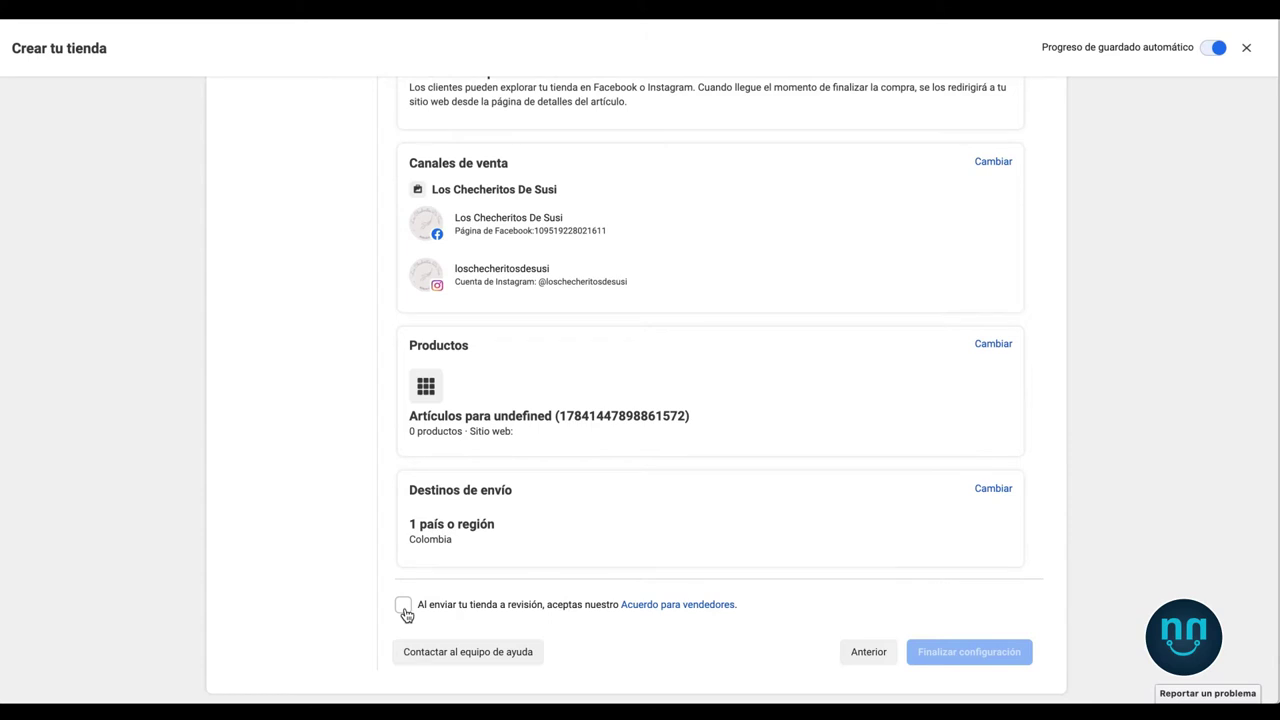
pyautogui.click(403, 606)
pyautogui.click(975, 658)
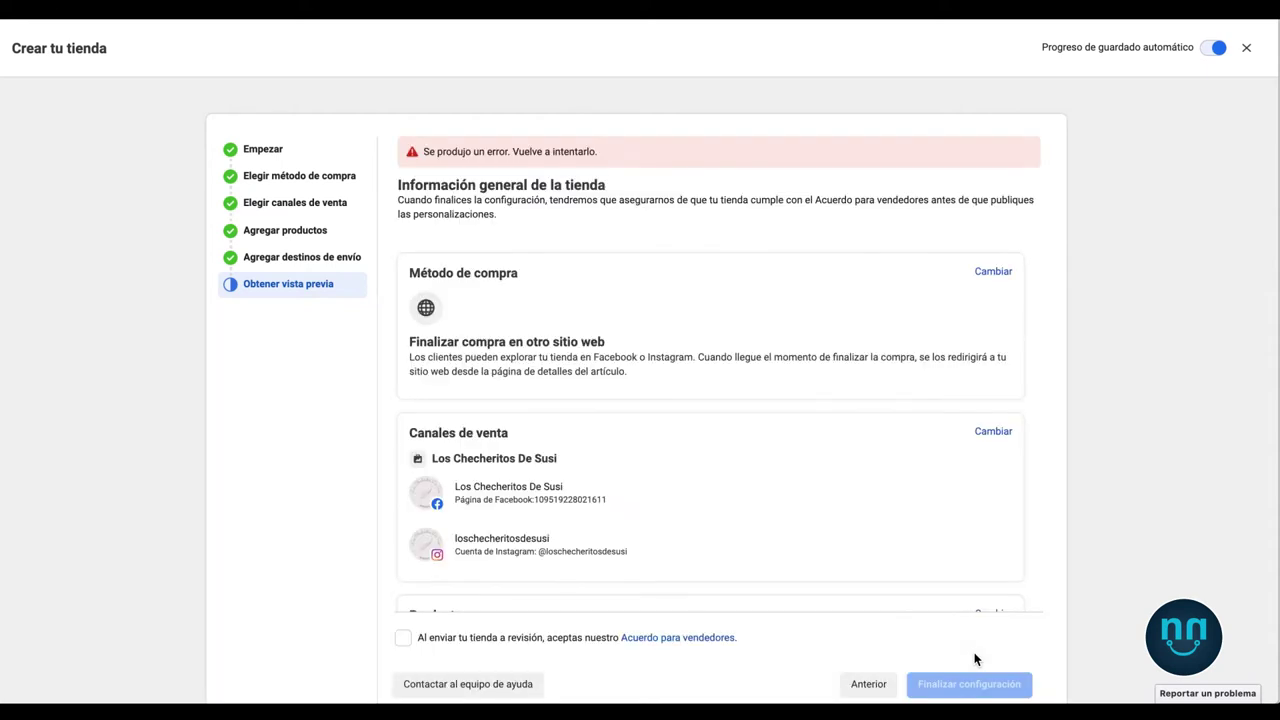
pyautogui.click(990, 612)
pyautogui.scroll(-2, 620, 420)
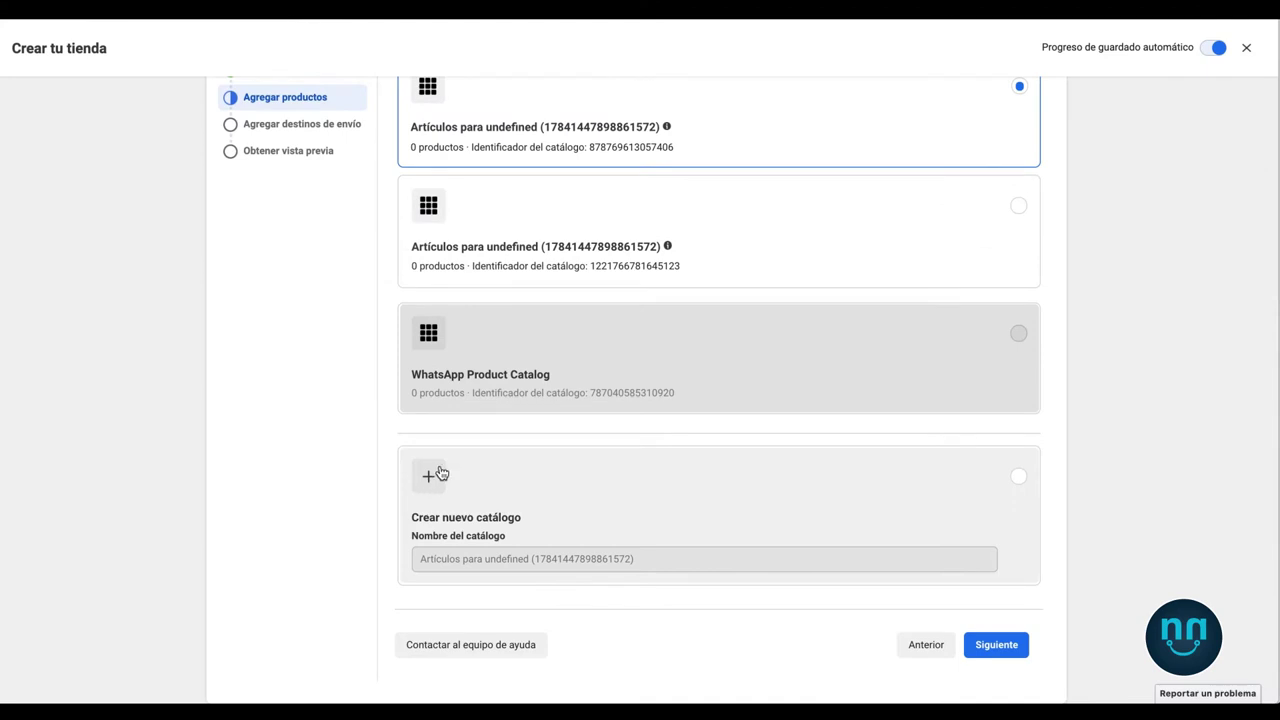
pyautogui.scroll(2, 437, 474)
pyautogui.scroll(-2, 432, 375)
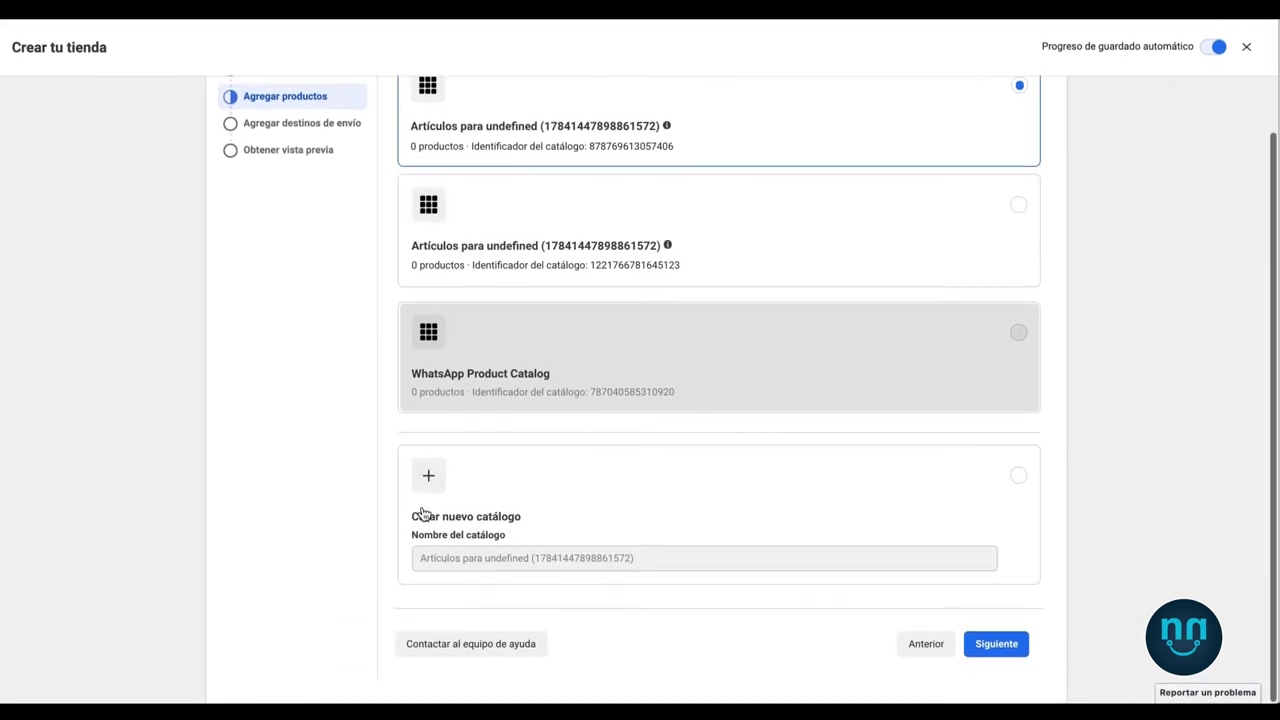
pyautogui.click(428, 478)
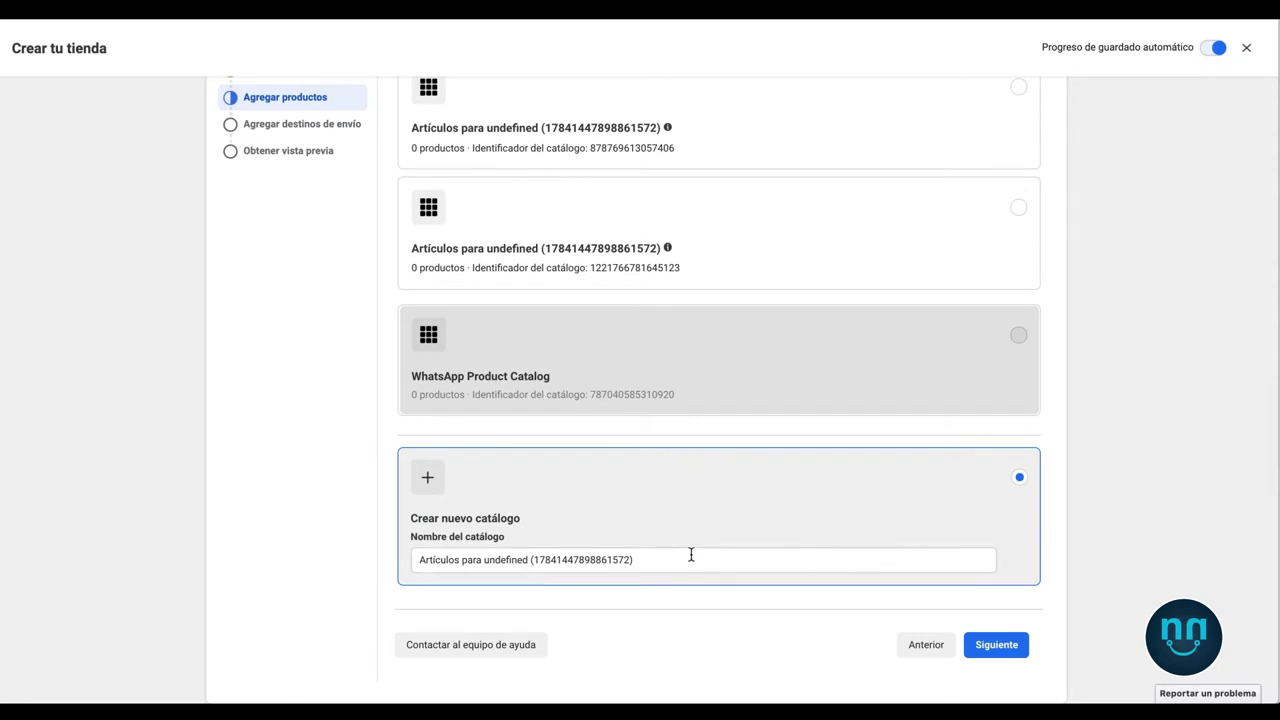
pyautogui.click(997, 645)
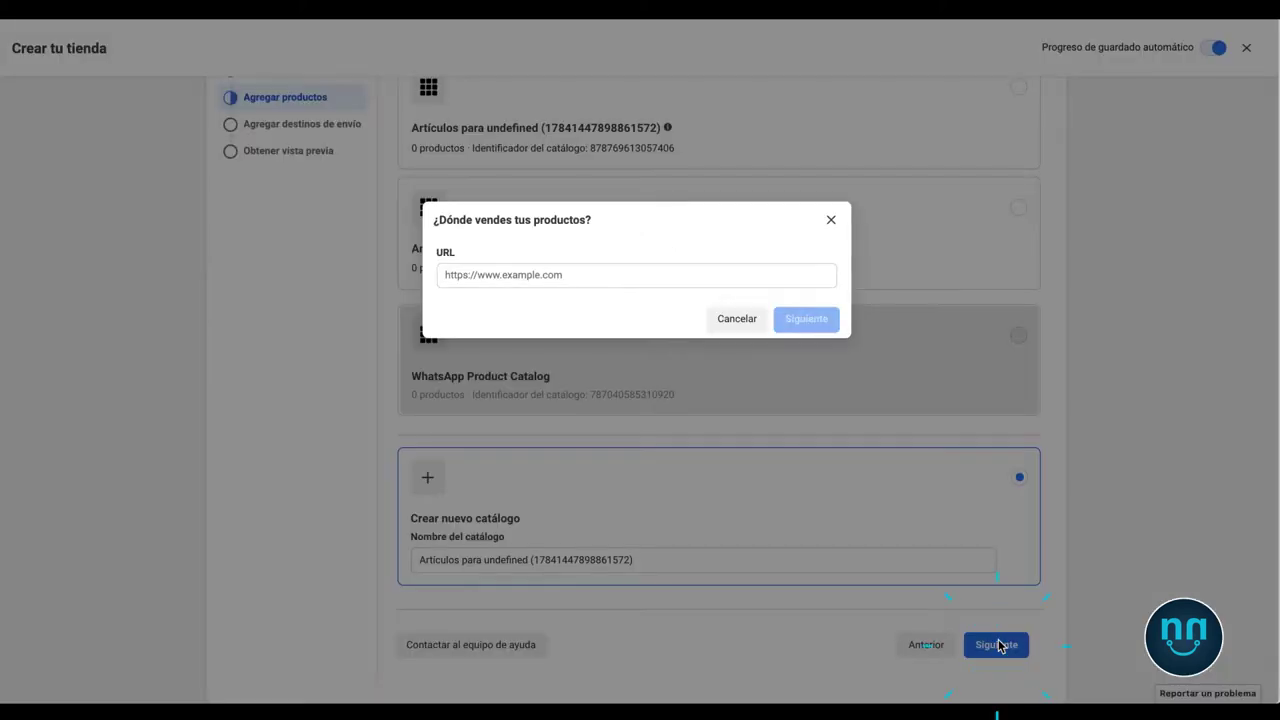
pyautogui.click(586, 278)
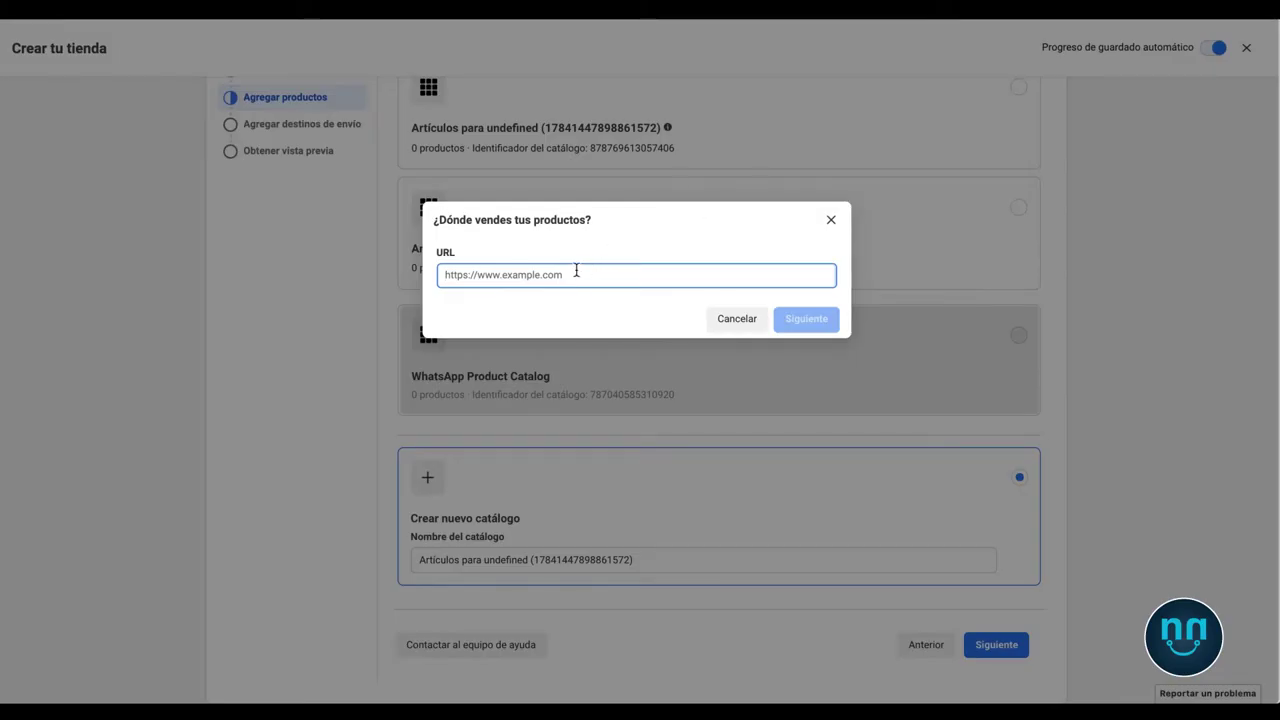
pyautogui.write('https://los-checheritos-de-susi.venndelo.com/')
pyautogui.click(790, 322)
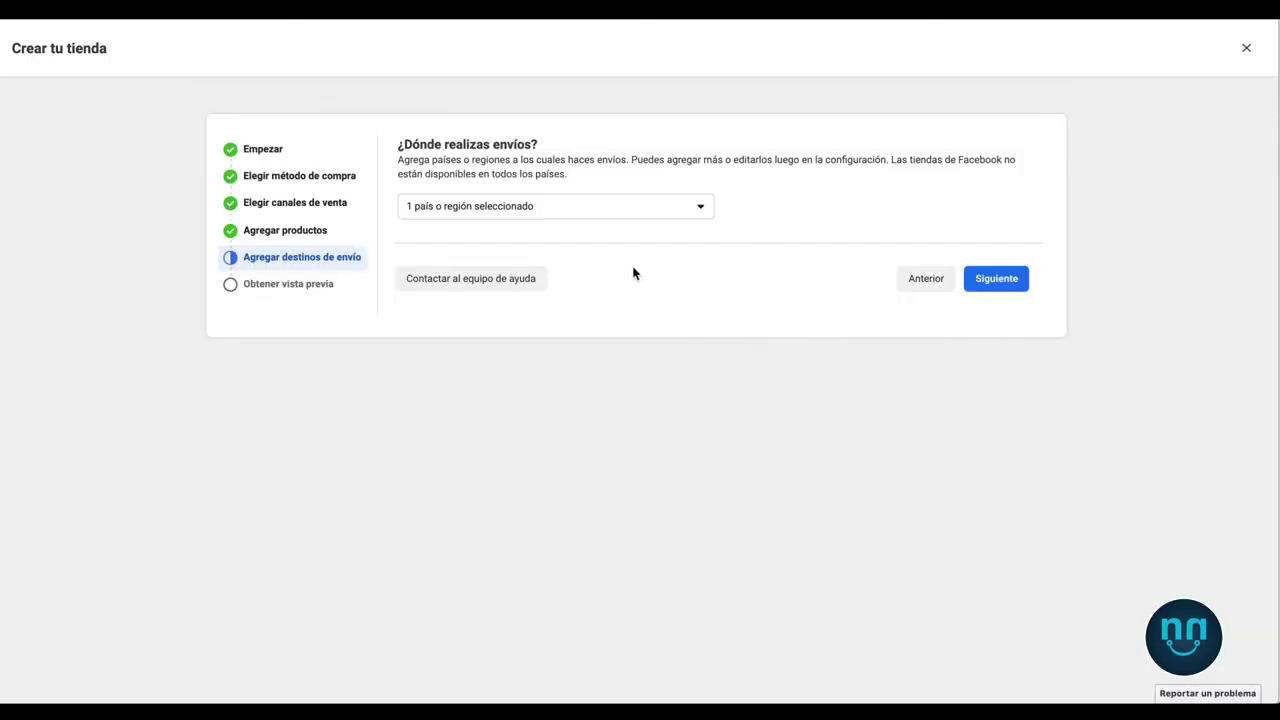
# Keep the selected shipping destination, accept the seller agreement and finalize the shop setup
pyautogui.click(704, 208)
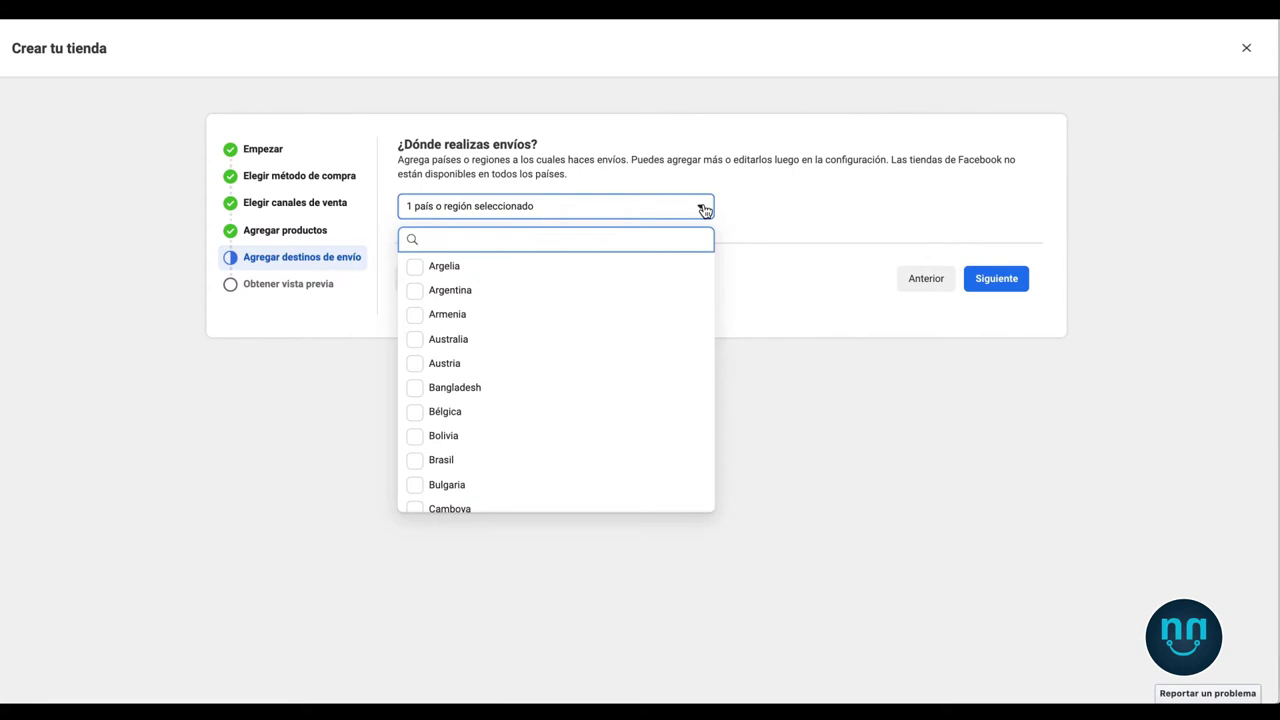
pyautogui.click(704, 208)
pyautogui.click(993, 279)
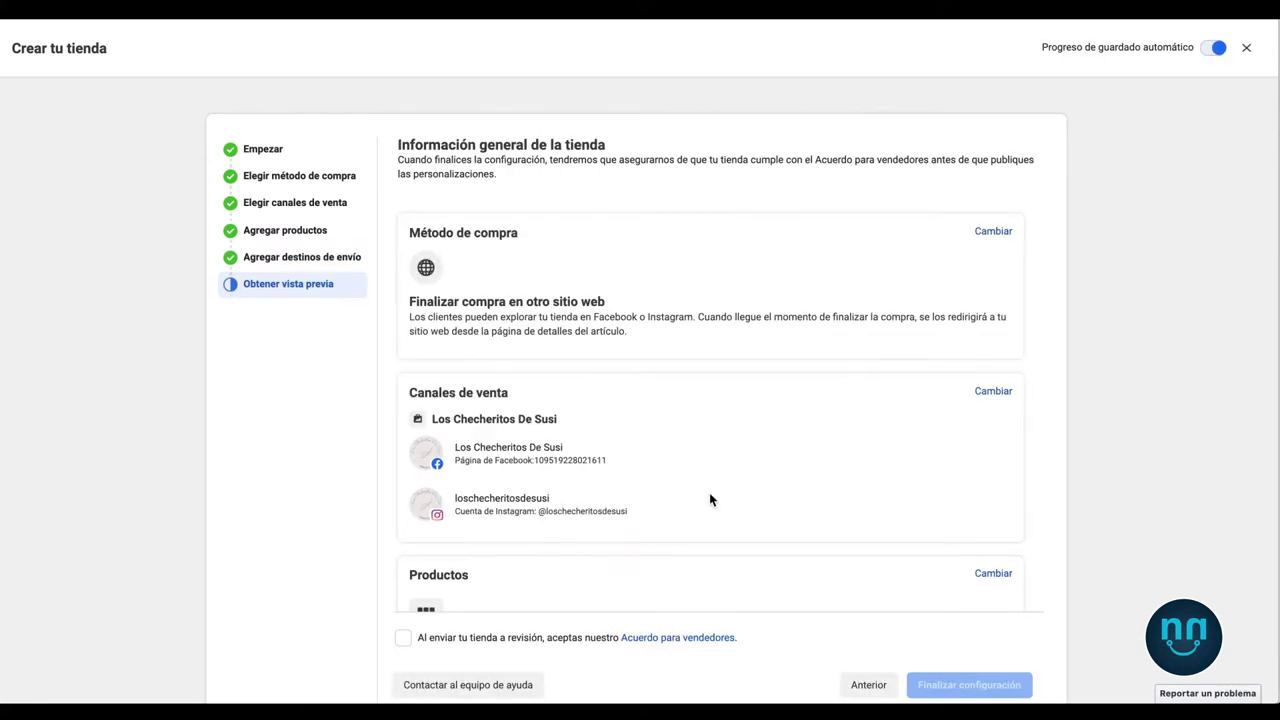
pyautogui.scroll(-3, 710, 500)
pyautogui.click(403, 605)
pyautogui.click(985, 655)
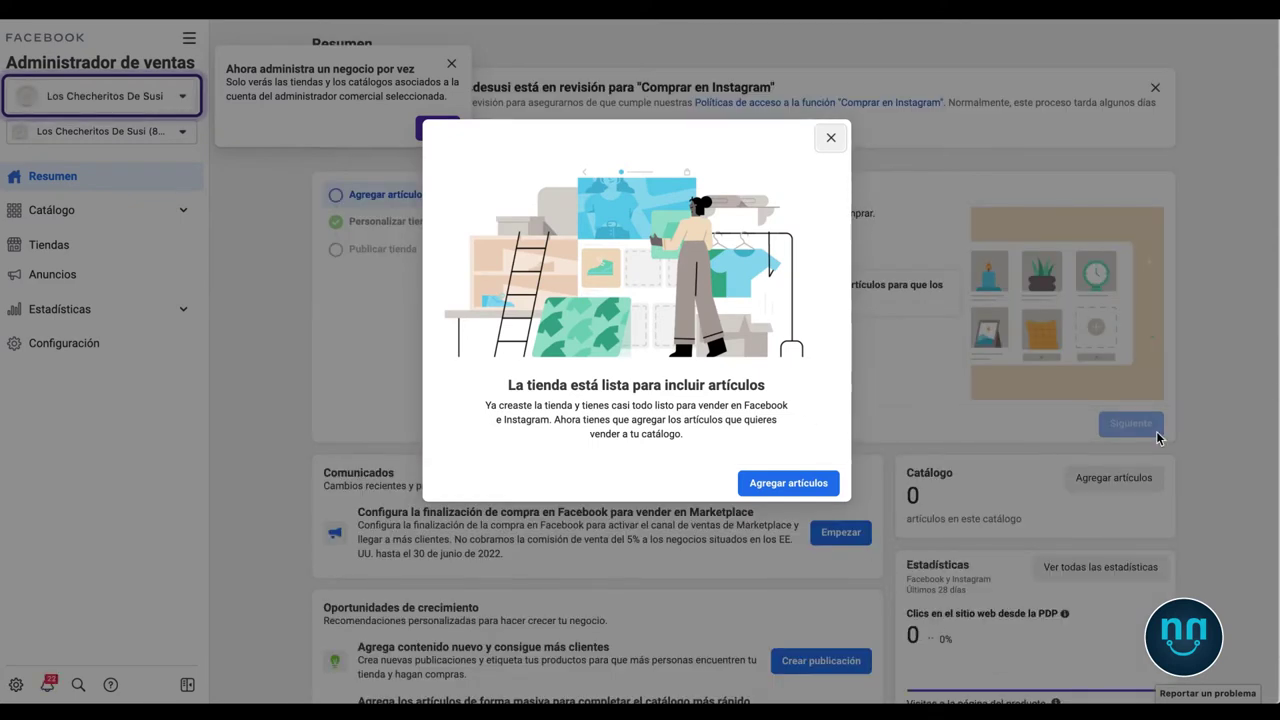
# Dismiss the introductory pop-ups and open the catalog's Artículos page
pyautogui.click(830, 137)
pyautogui.click(451, 91)
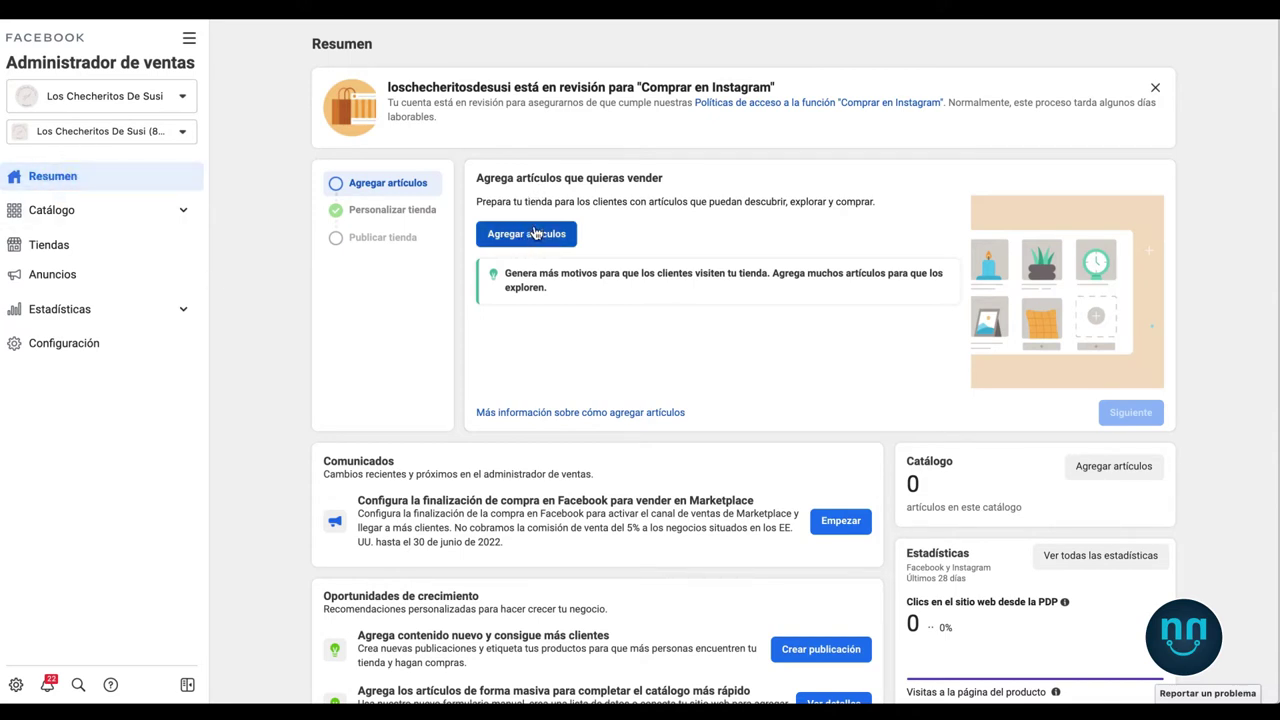
pyautogui.click(186, 214)
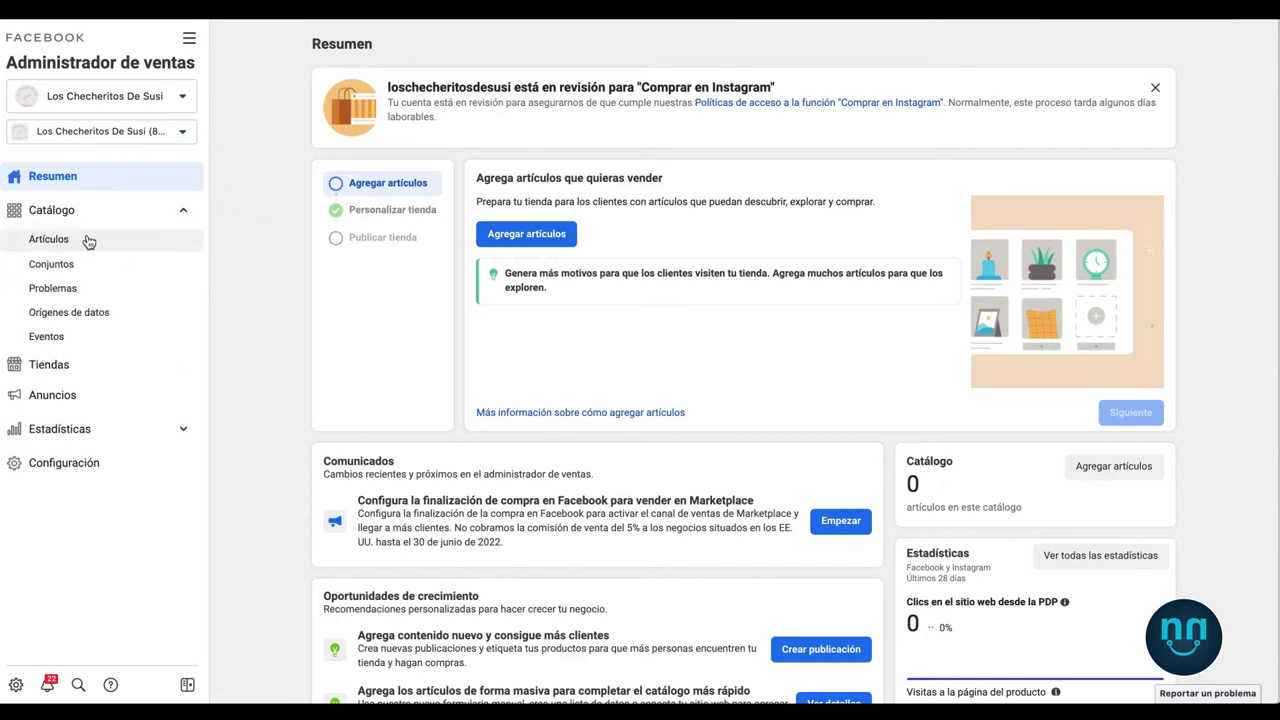
pyautogui.click(50, 242)
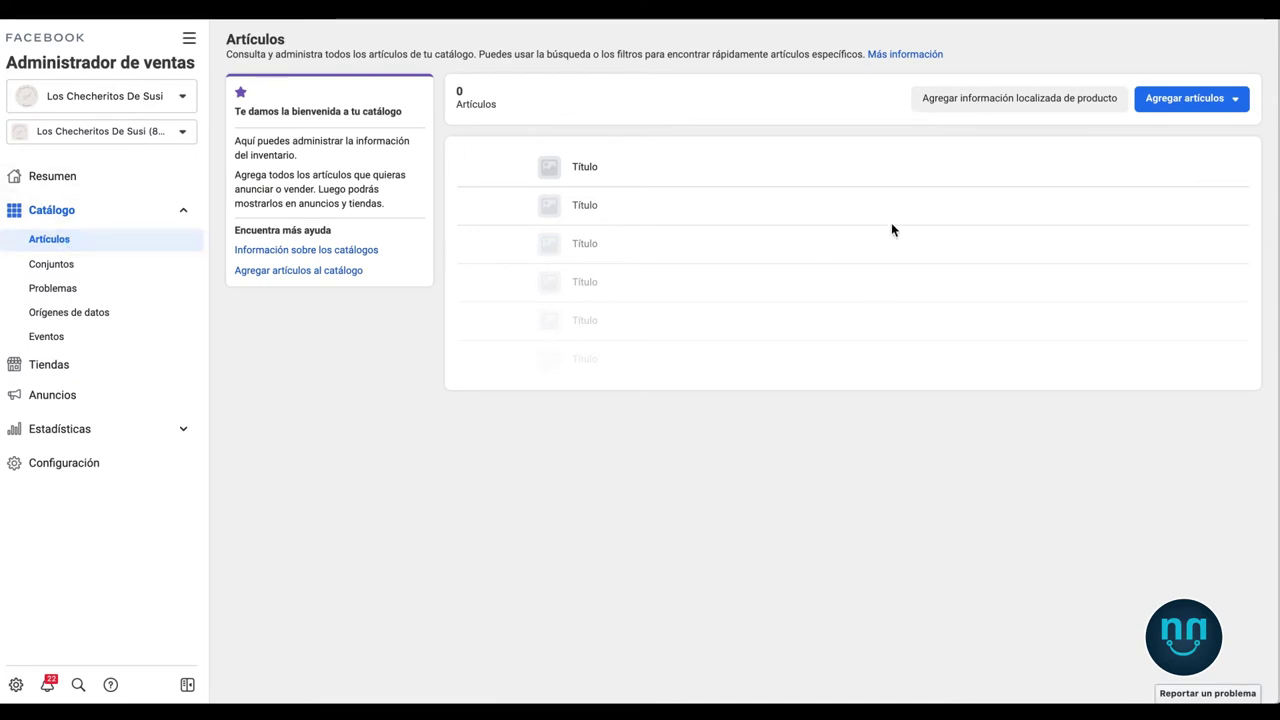
# Start adding multiple items with the Píxel option and try to select the Los checheritos de susi pixel
pyautogui.click(1214, 106)
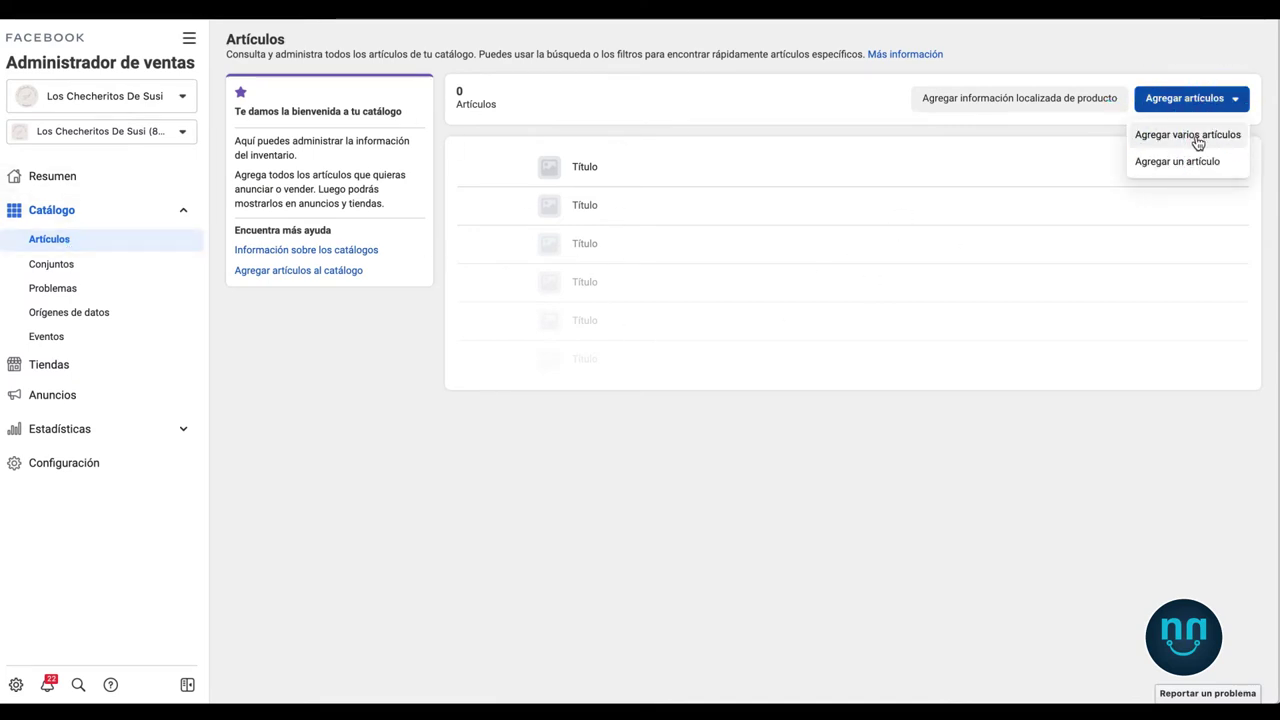
pyautogui.click(1193, 137)
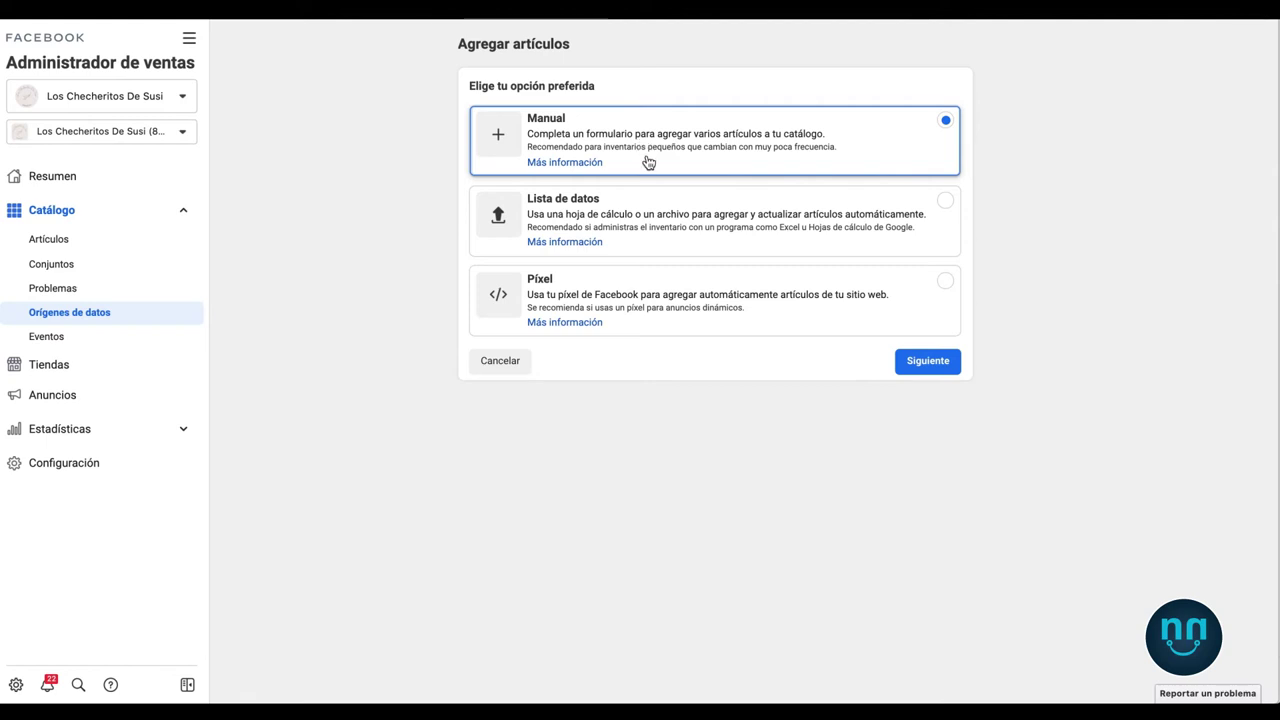
pyautogui.click(792, 294)
pyautogui.click(930, 364)
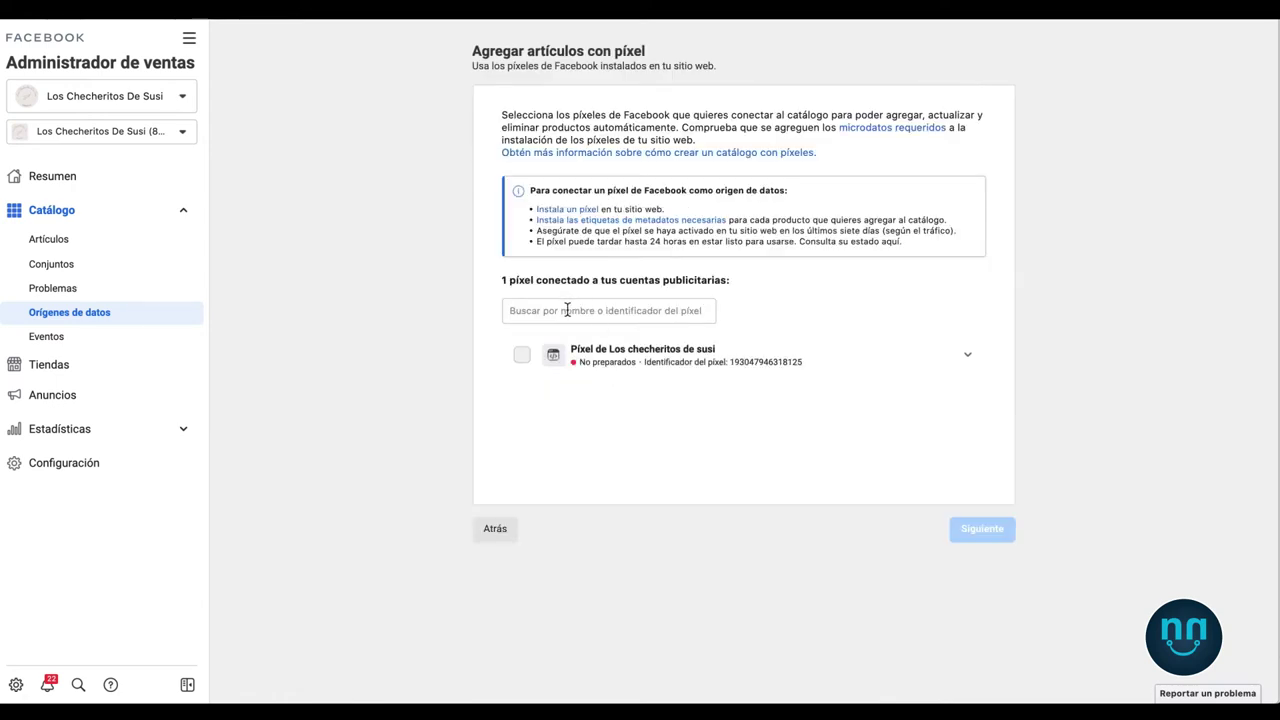
pyautogui.click(780, 365)
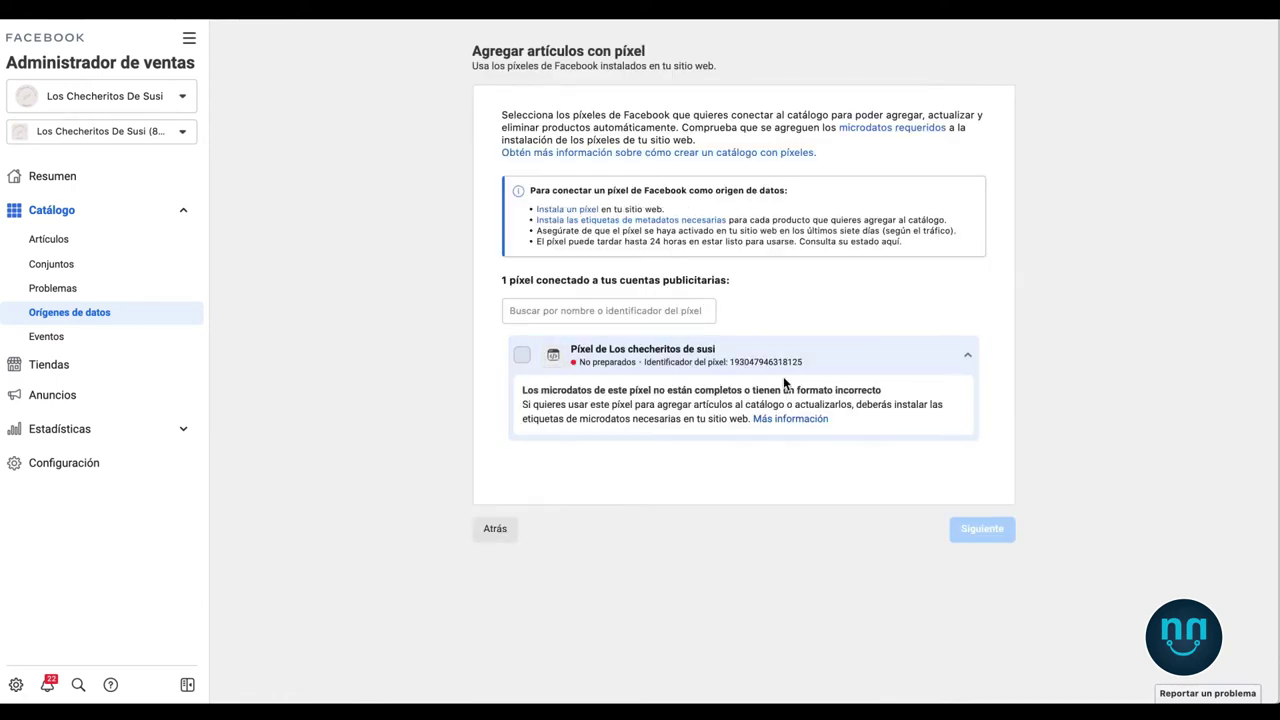
pyautogui.click(521, 359)
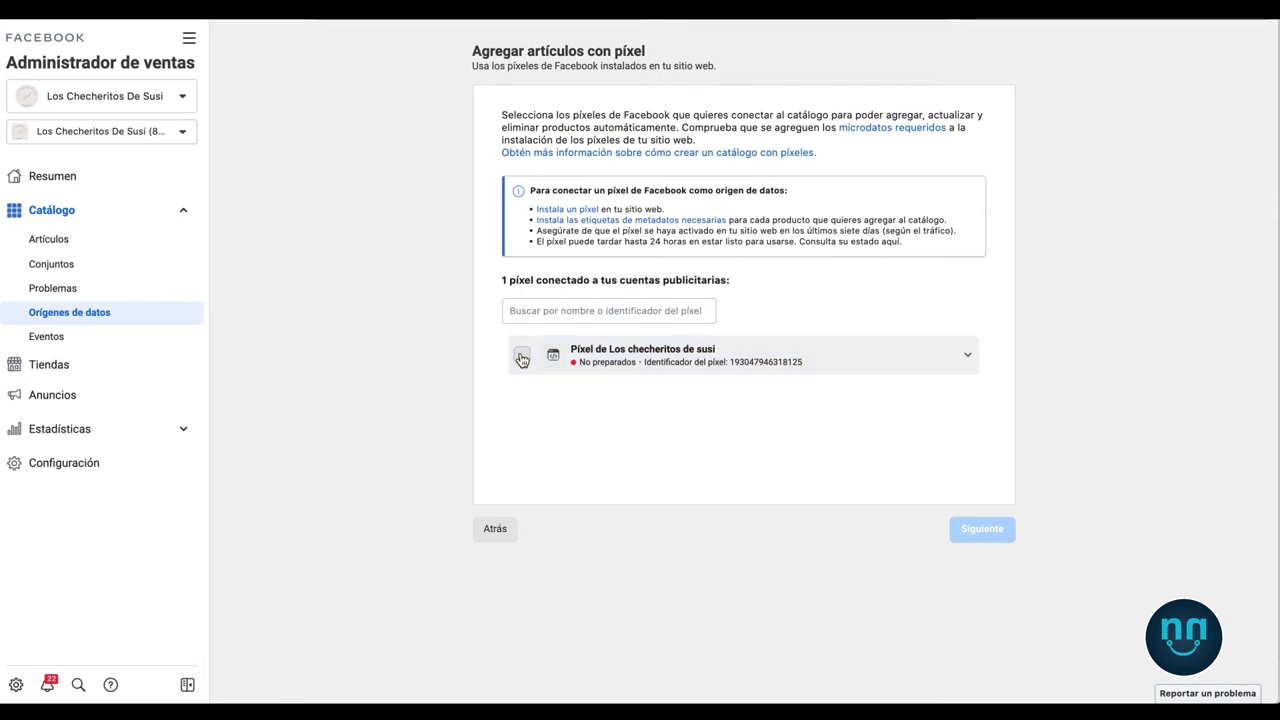
# Select the Los checheritos de susi pixel as the item source and continue without adding filters
pyautogui.click(903, 369)
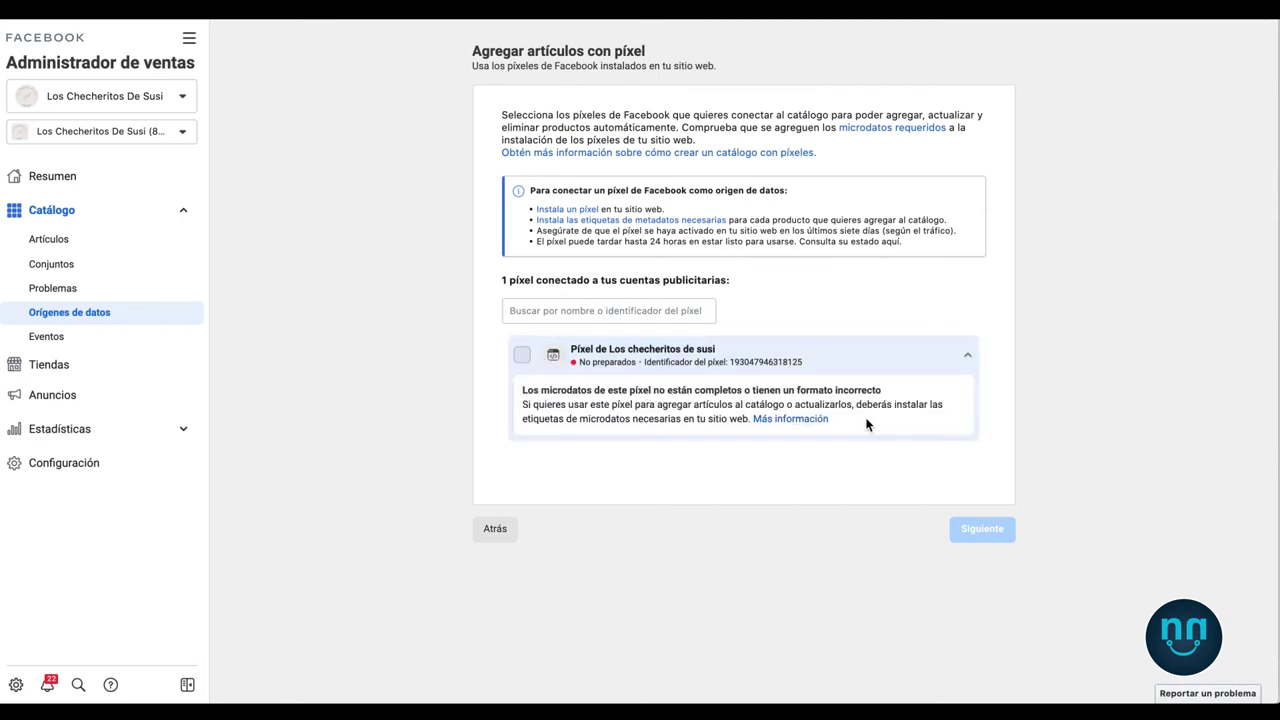
pyautogui.click(521, 359)
pyautogui.click(521, 359)
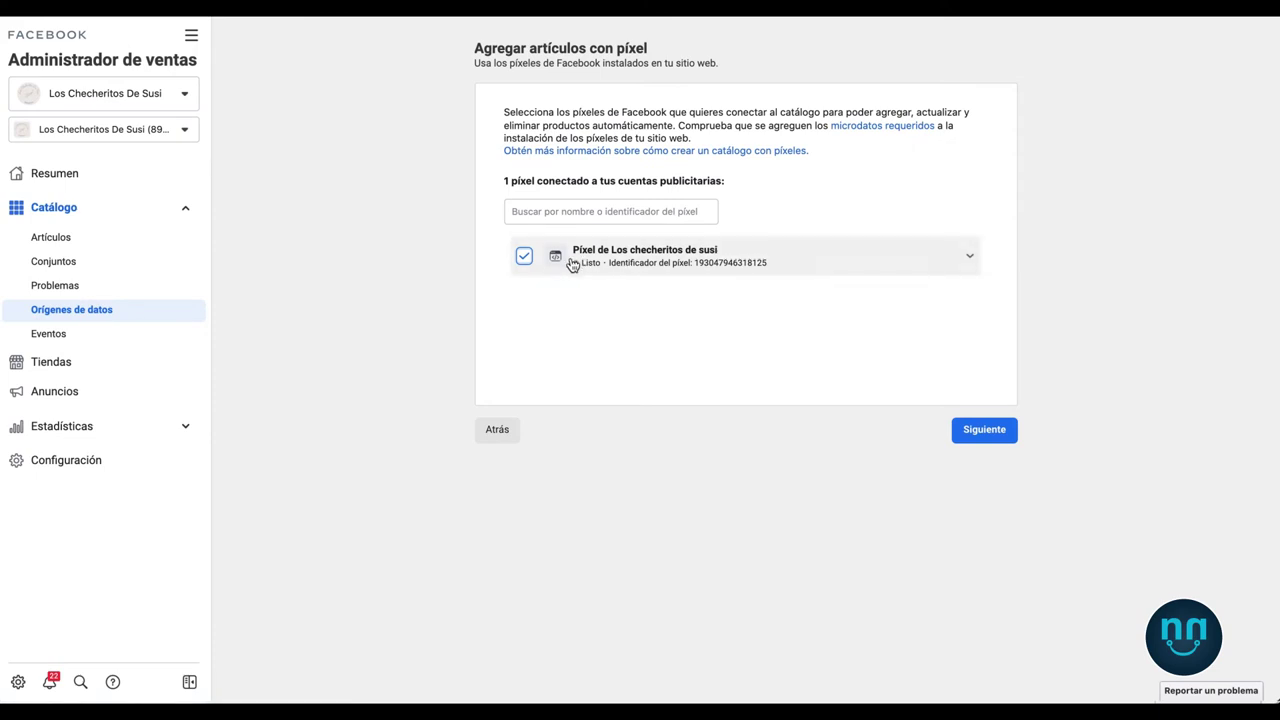
pyautogui.click(997, 445)
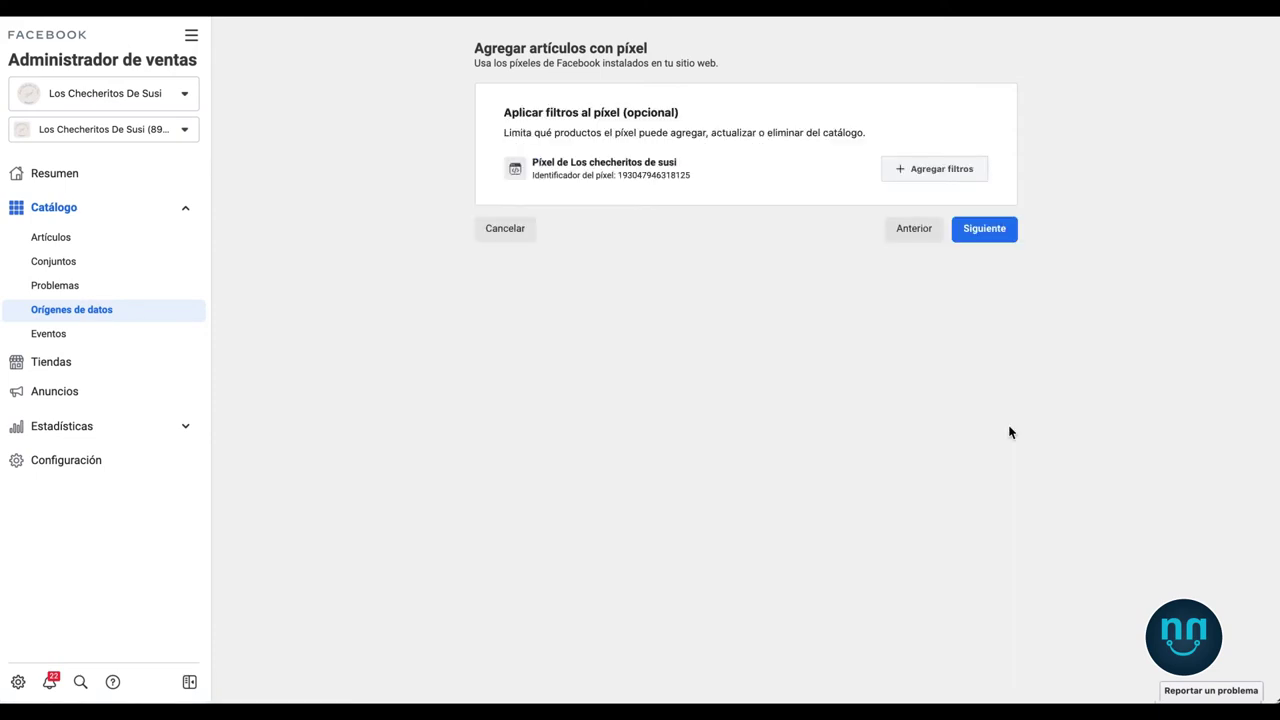
pyautogui.click(1003, 237)
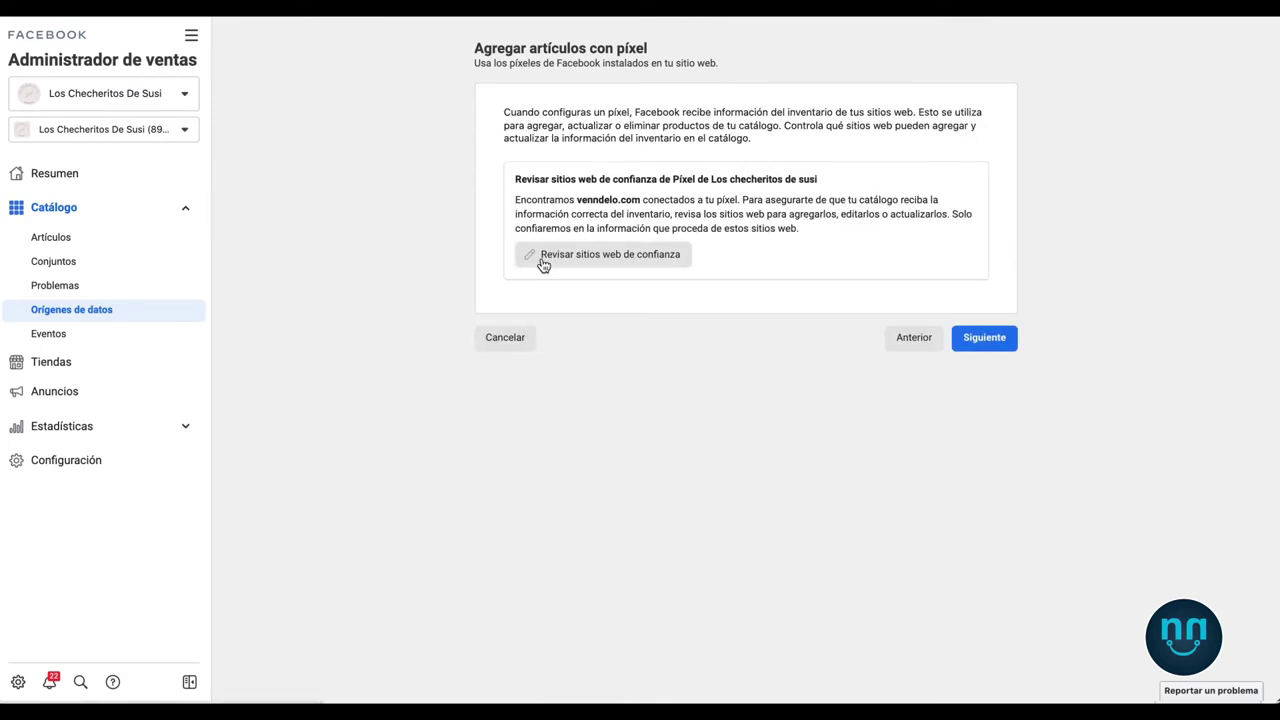
# Review the pixel's trusted websites, keep venndelo.com and continue to the default currency
pyautogui.click(646, 265)
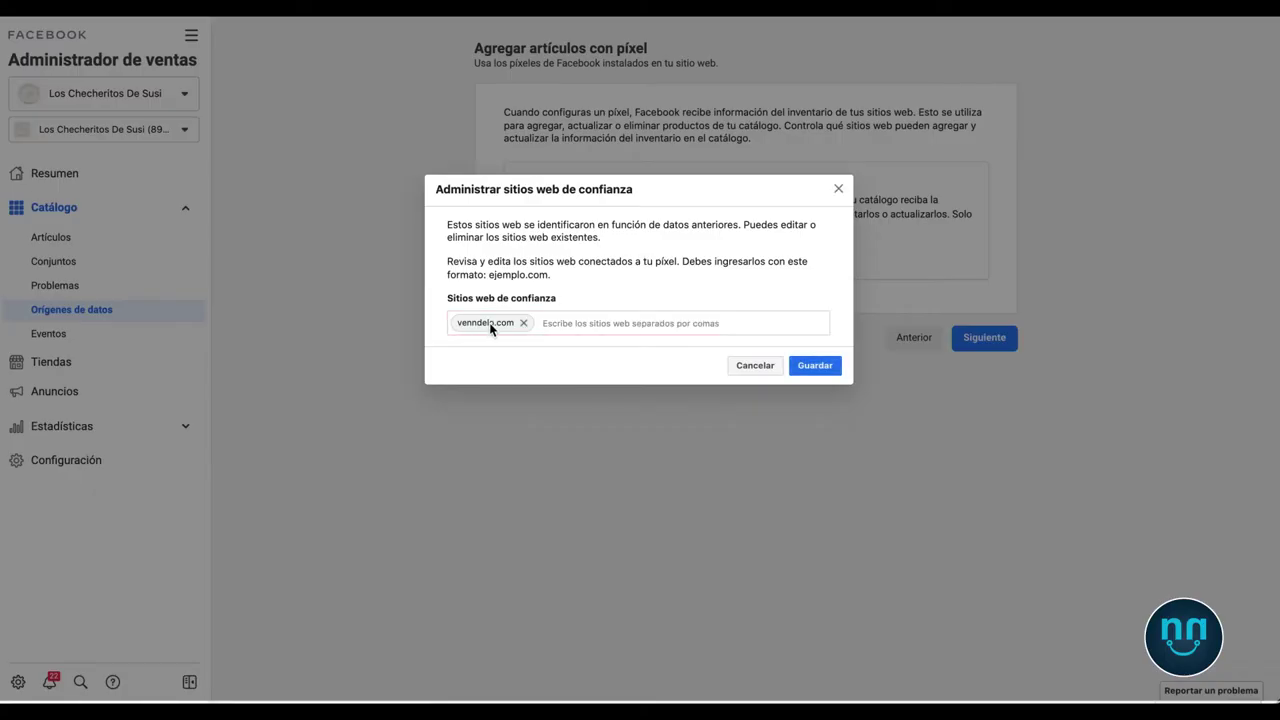
pyautogui.click(838, 189)
pyautogui.click(978, 337)
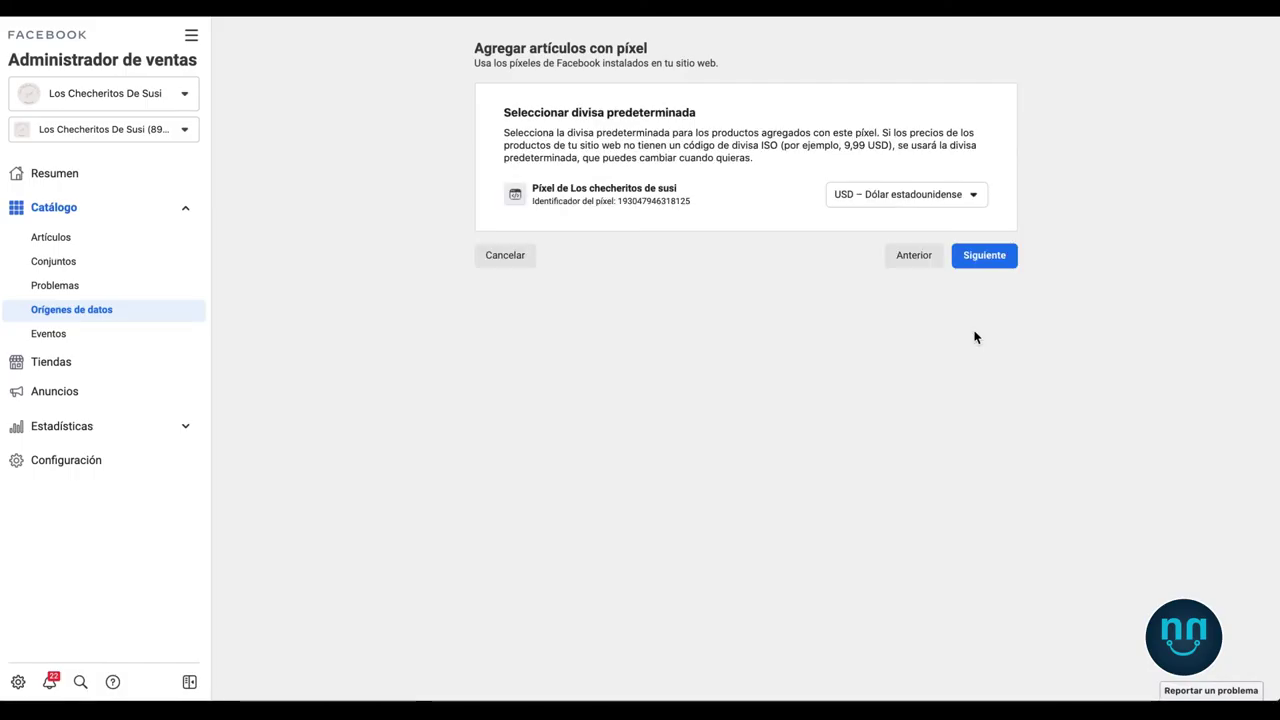
# Set the pixel's default currency to COP – Peso colombiano and continue
pyautogui.click(948, 197)
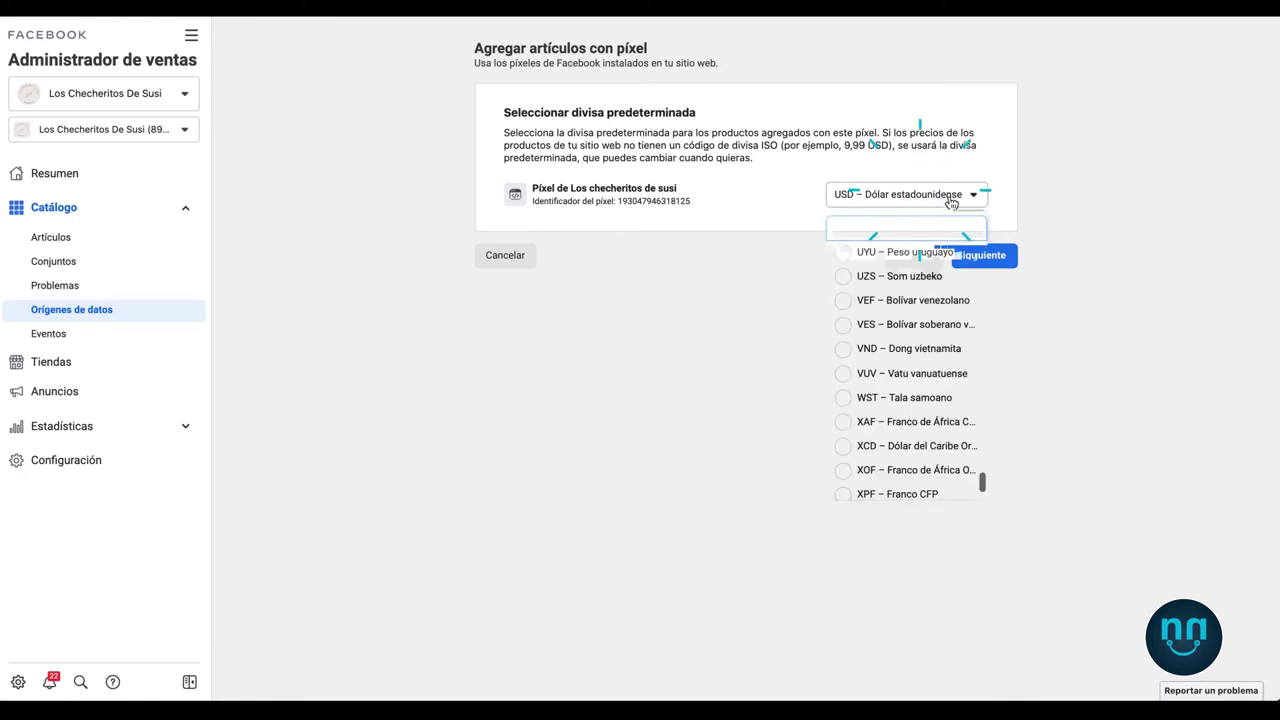
pyautogui.write('cop')
pyautogui.click(877, 256)
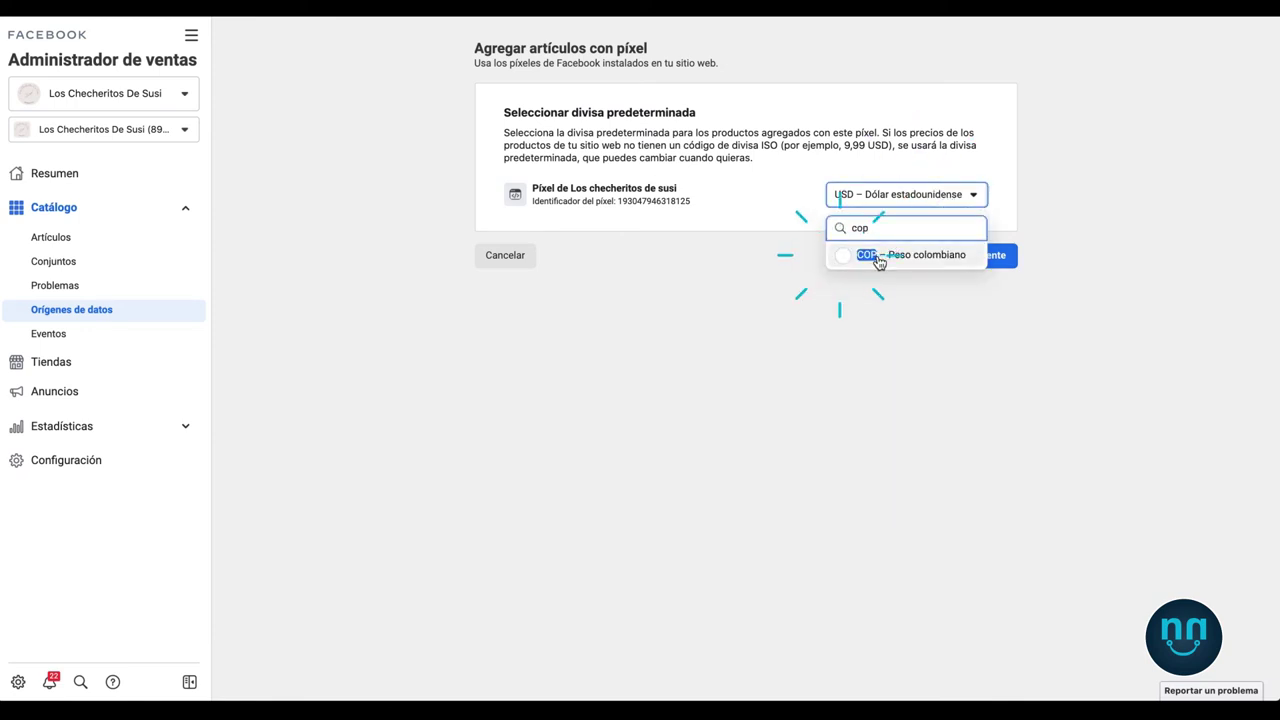
pyautogui.click(977, 257)
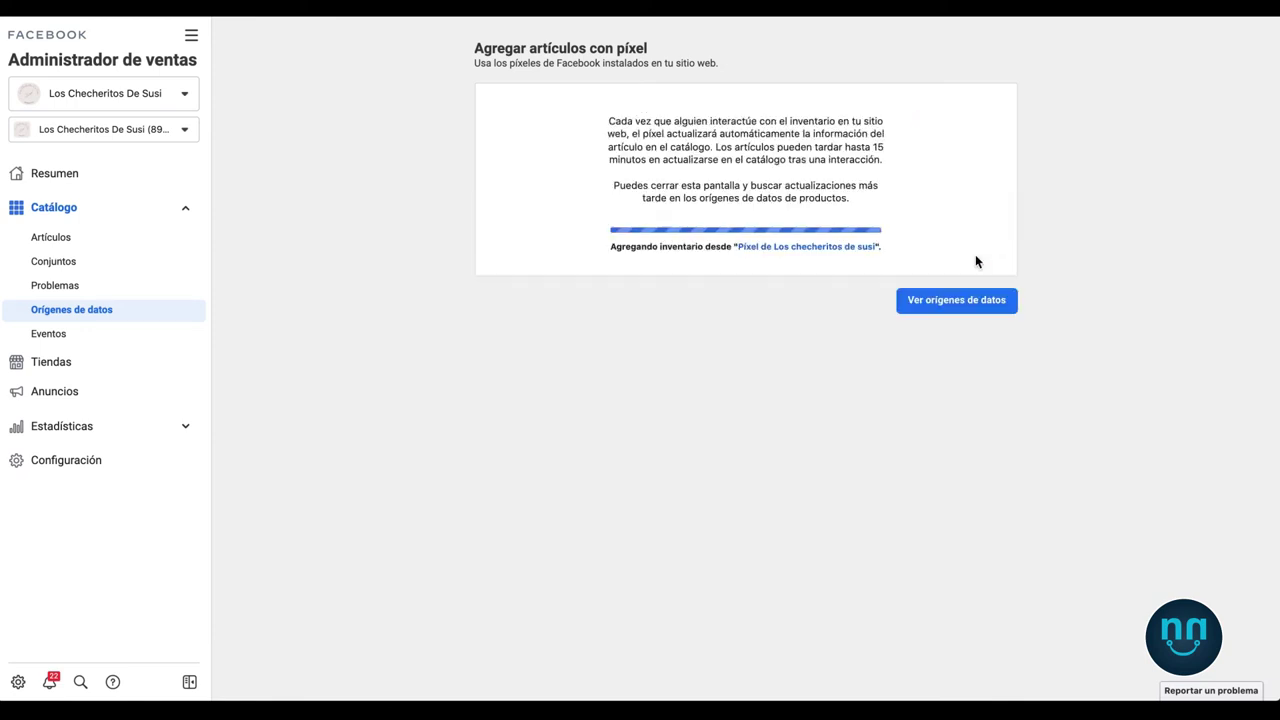
# View the catalog's data sources, dismiss the size chart tip and open the Artículos page
pyautogui.click(956, 300)
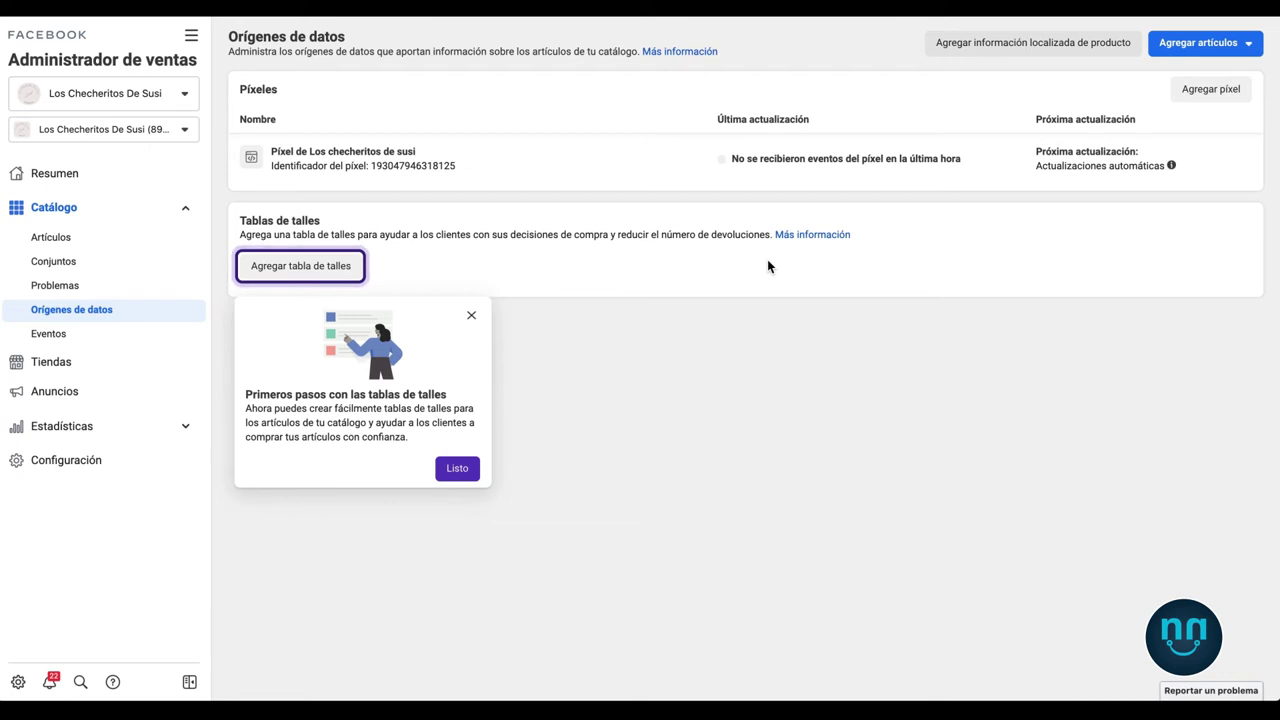
pyautogui.click(460, 470)
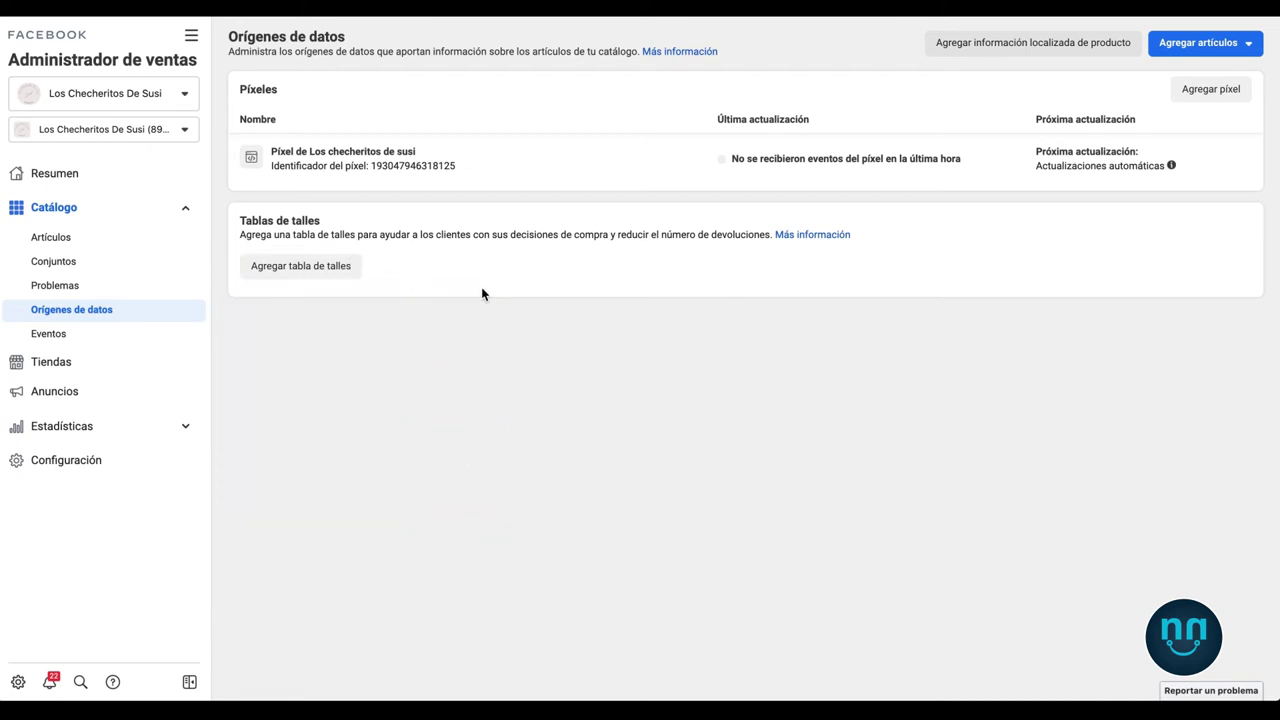
pyautogui.click(52, 239)
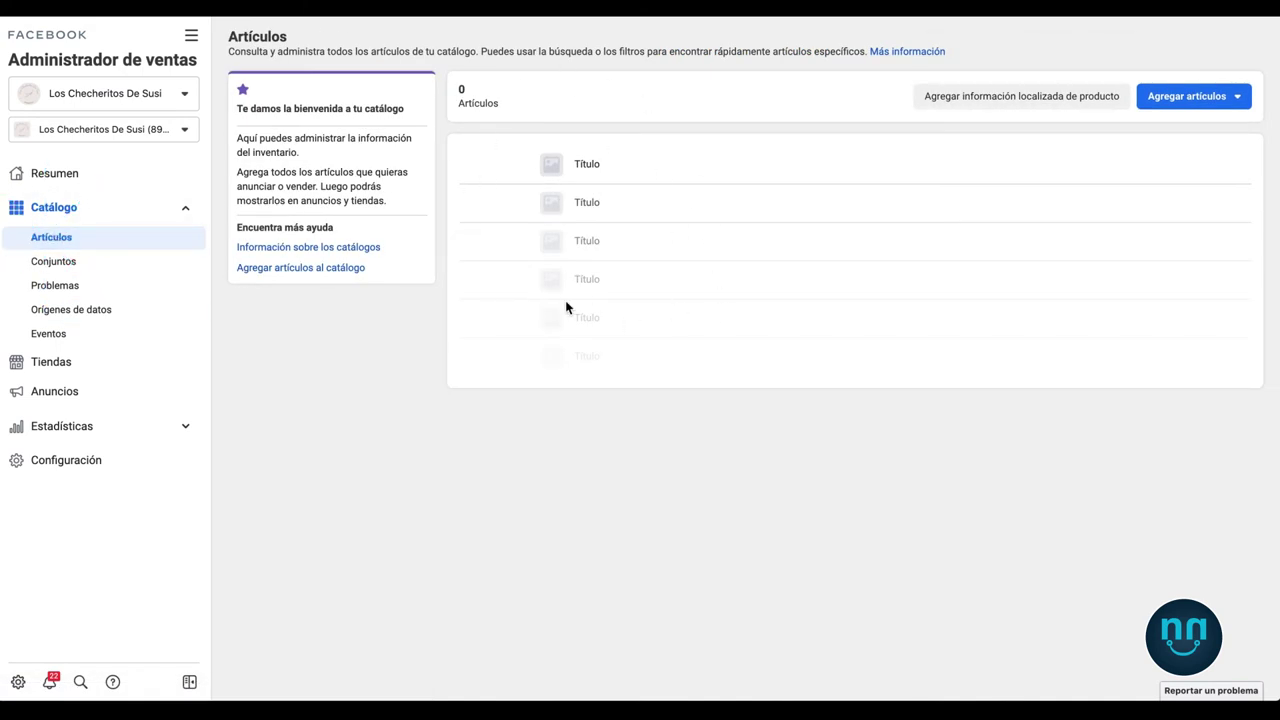
# Open the Los Checheritos De Susi store website in a new browser tab
pyautogui.hotkey('ctrl', 't')
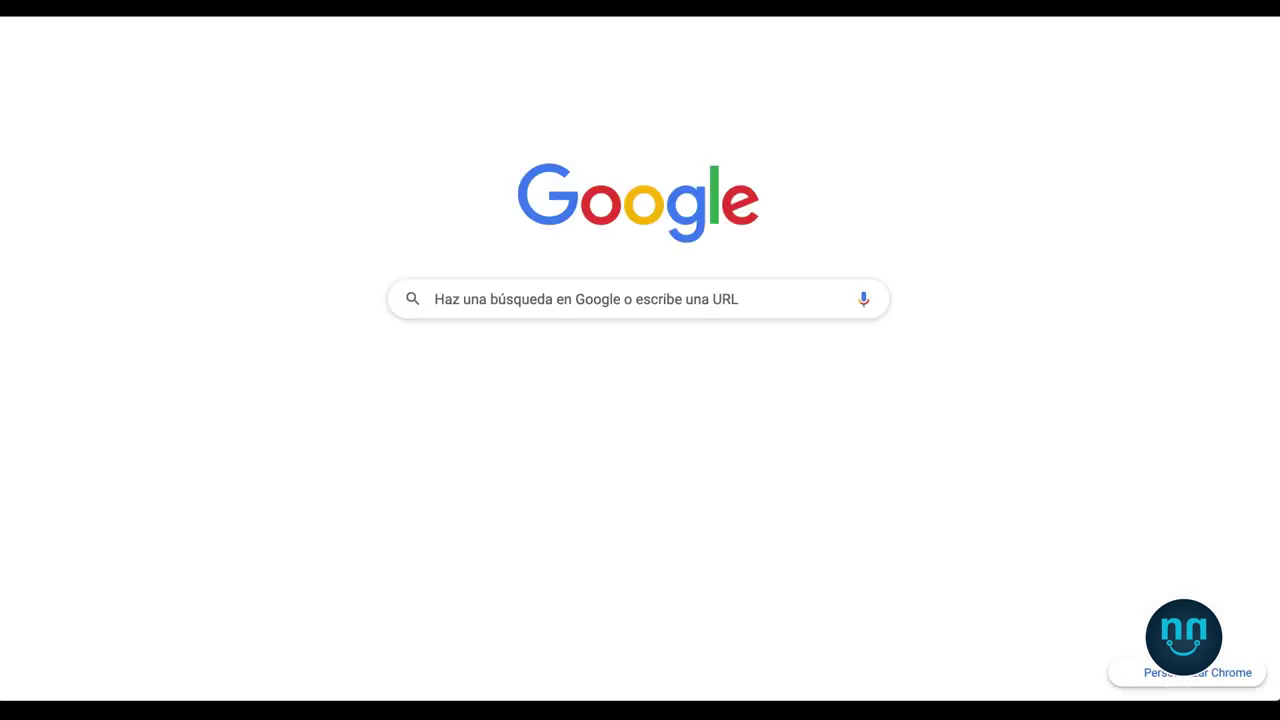
pyautogui.write('les')
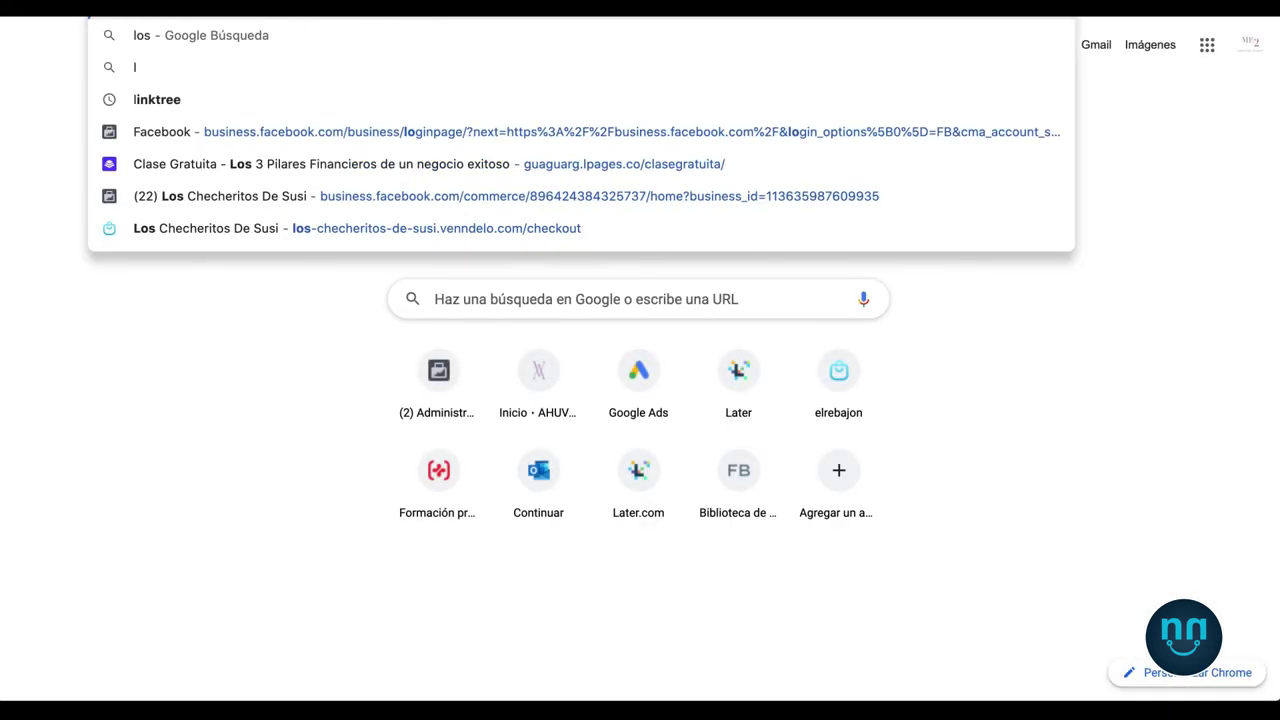
pyautogui.press('Return')
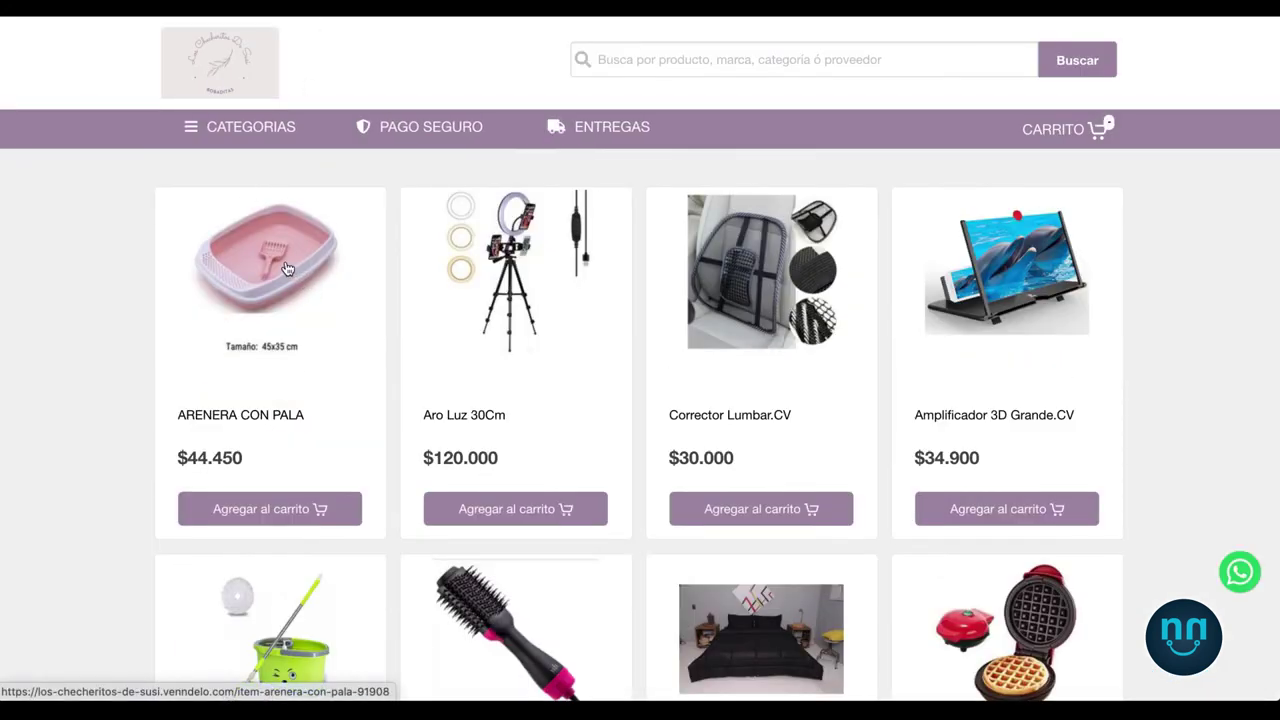
# Add the ARENERA CON PALA product in color Verde to the cart and continue shopping
pyautogui.click(287, 269)
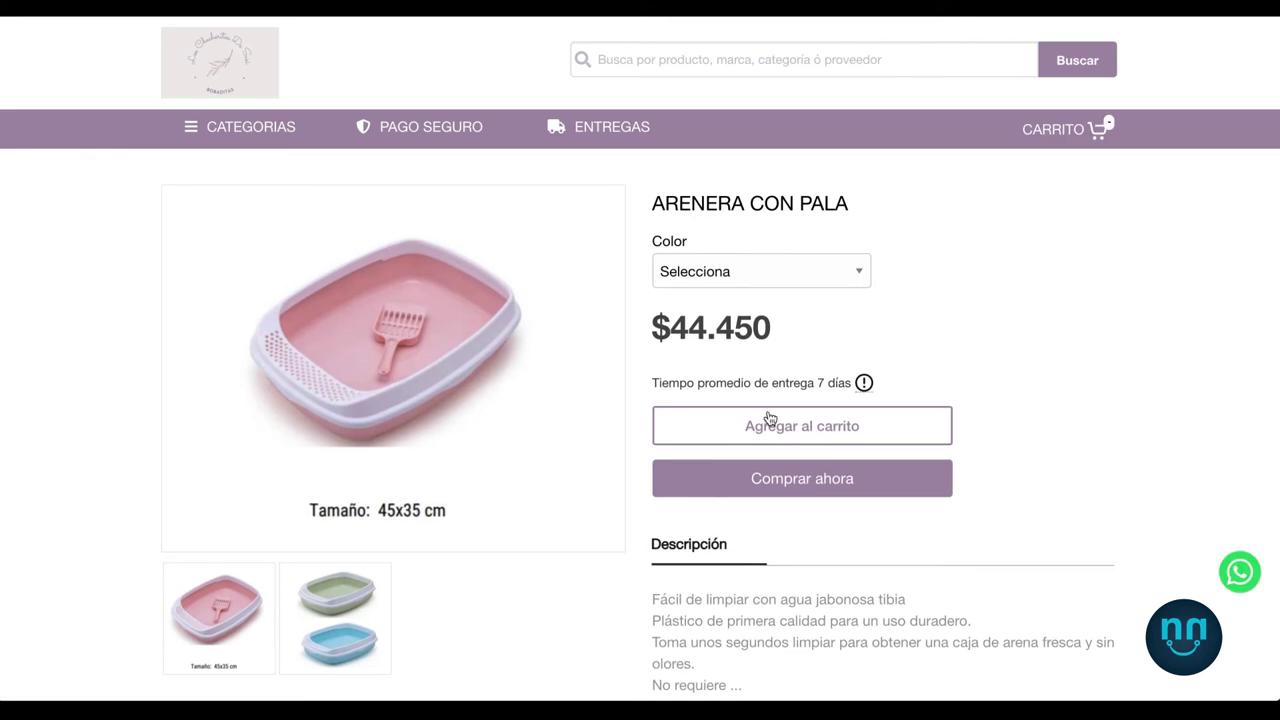
pyautogui.click(773, 428)
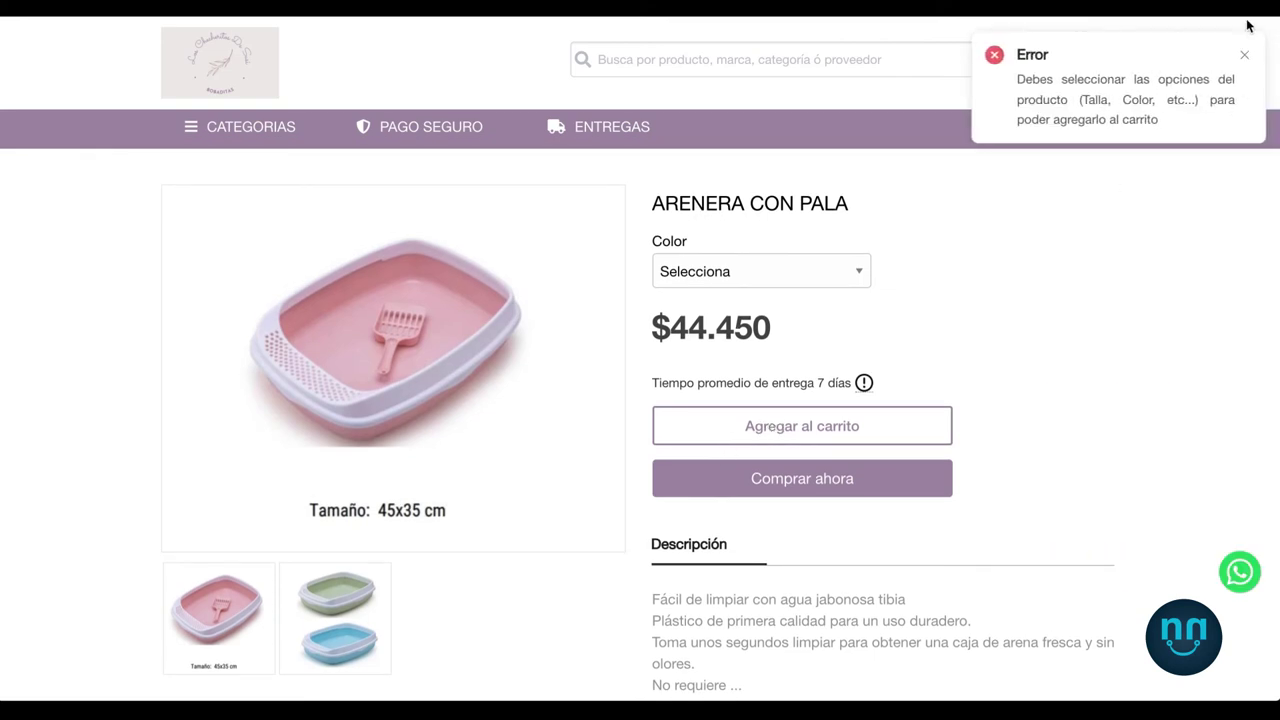
pyautogui.click(1244, 54)
pyautogui.click(762, 284)
pyautogui.click(741, 306)
pyautogui.click(801, 440)
pyautogui.click(641, 437)
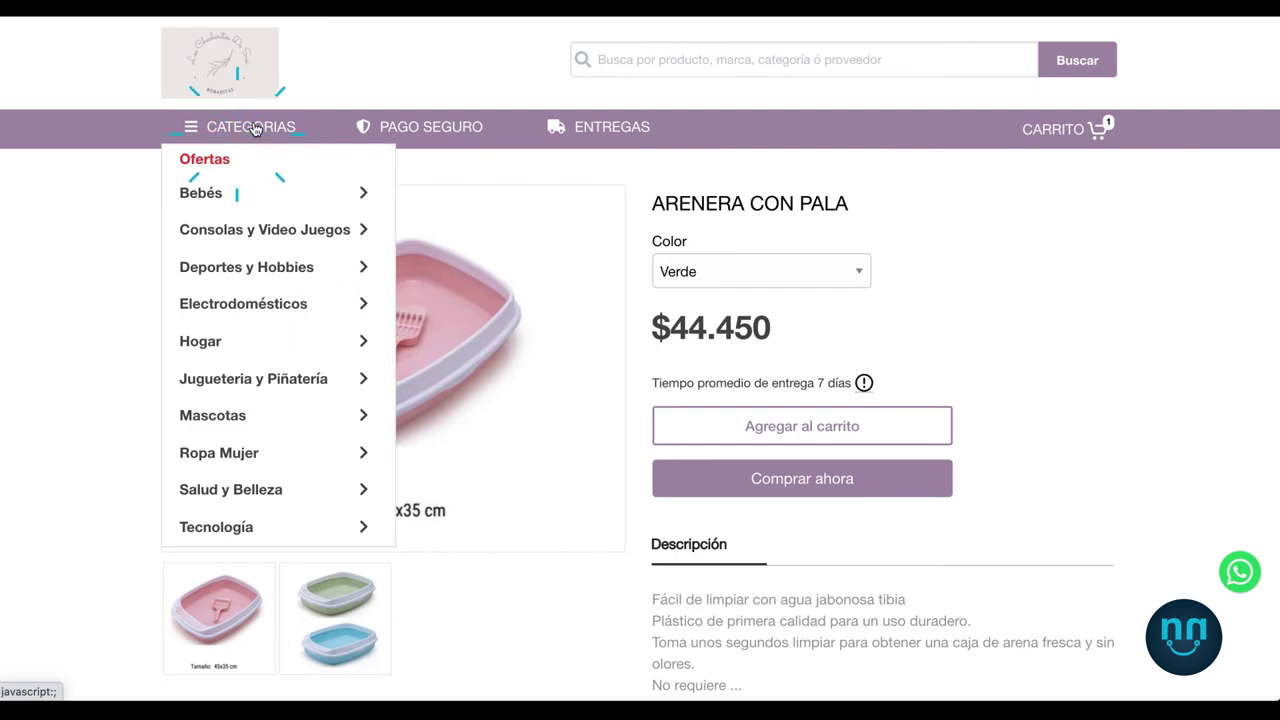
# Return to the store's home page, add Amplificador 3D Grande.CV in Negro to the cart and continue shopping
pyautogui.click(243, 62)
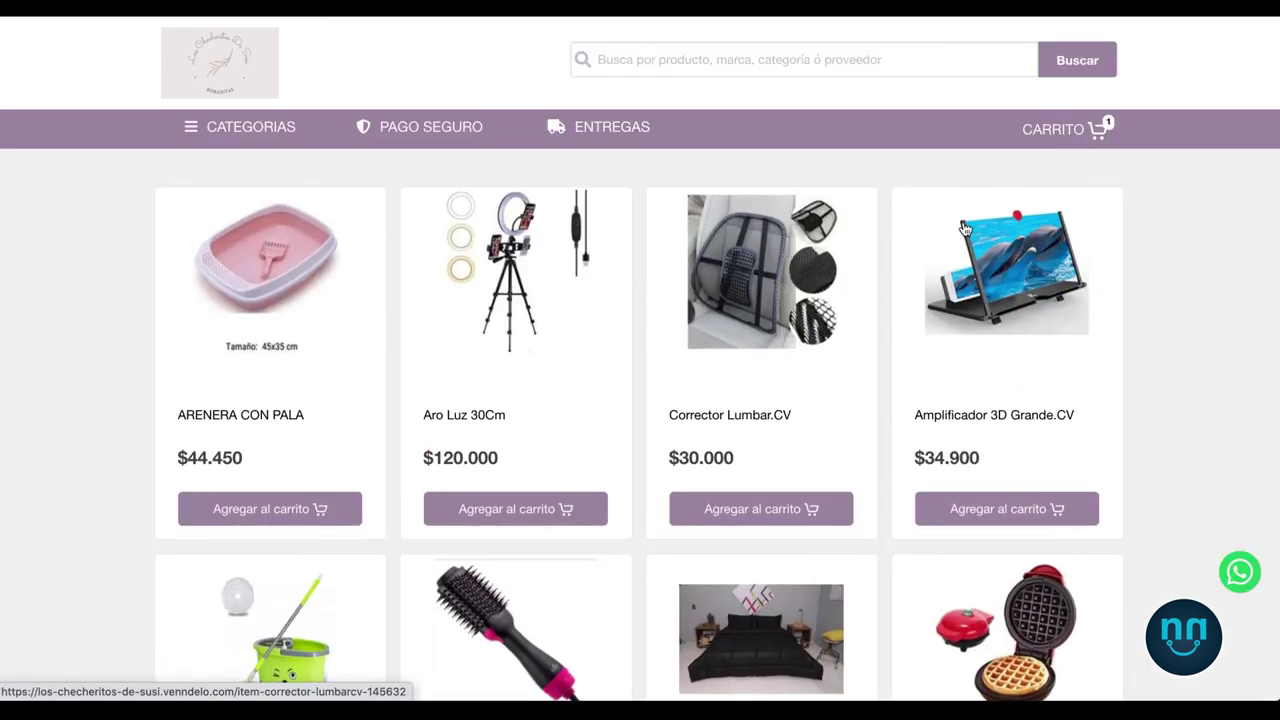
pyautogui.click(998, 282)
pyautogui.click(754, 272)
pyautogui.click(740, 296)
pyautogui.click(790, 436)
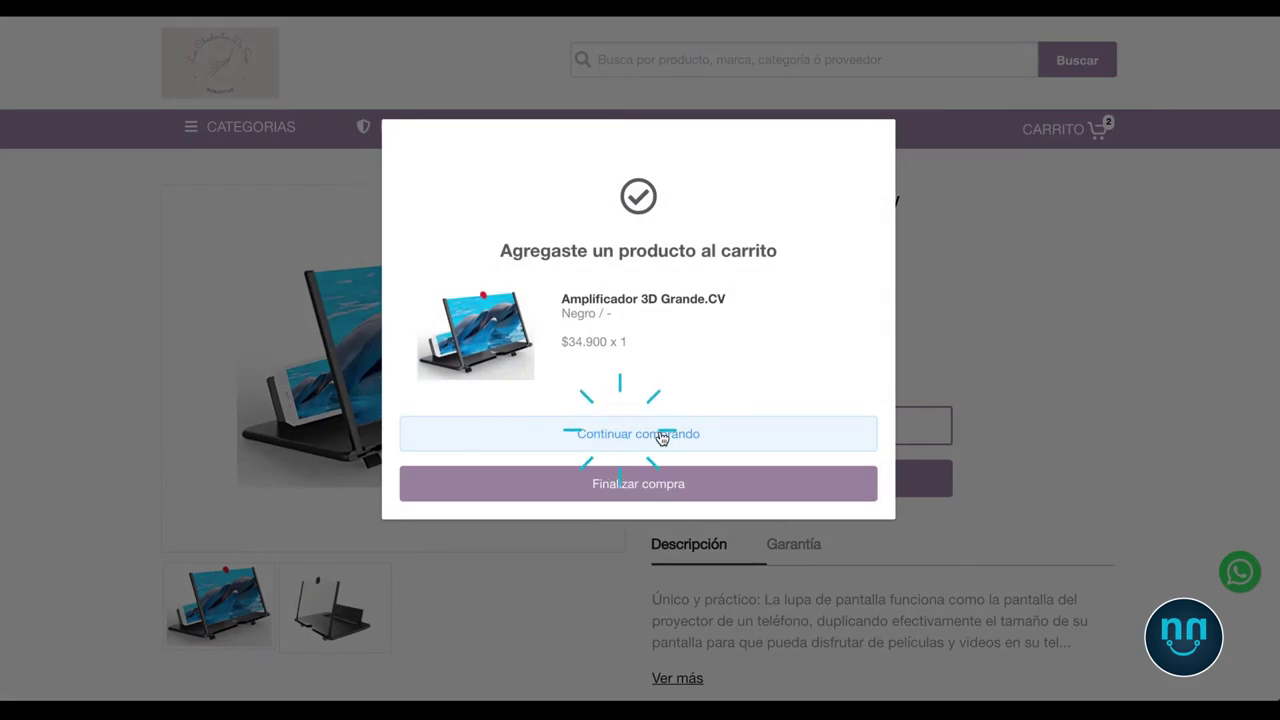
pyautogui.click(660, 435)
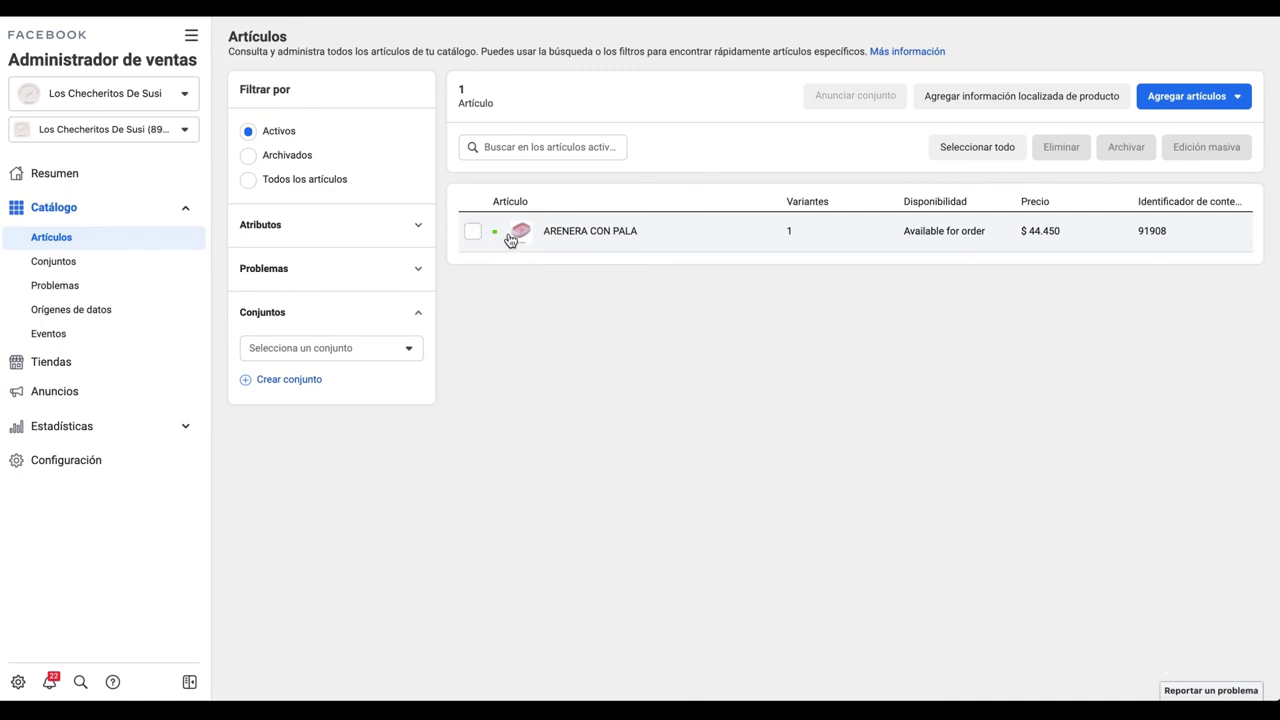
# Select the ARENERA CON PALA item in the catalog's Artículos list and clear the selection
pyautogui.click(469, 233)
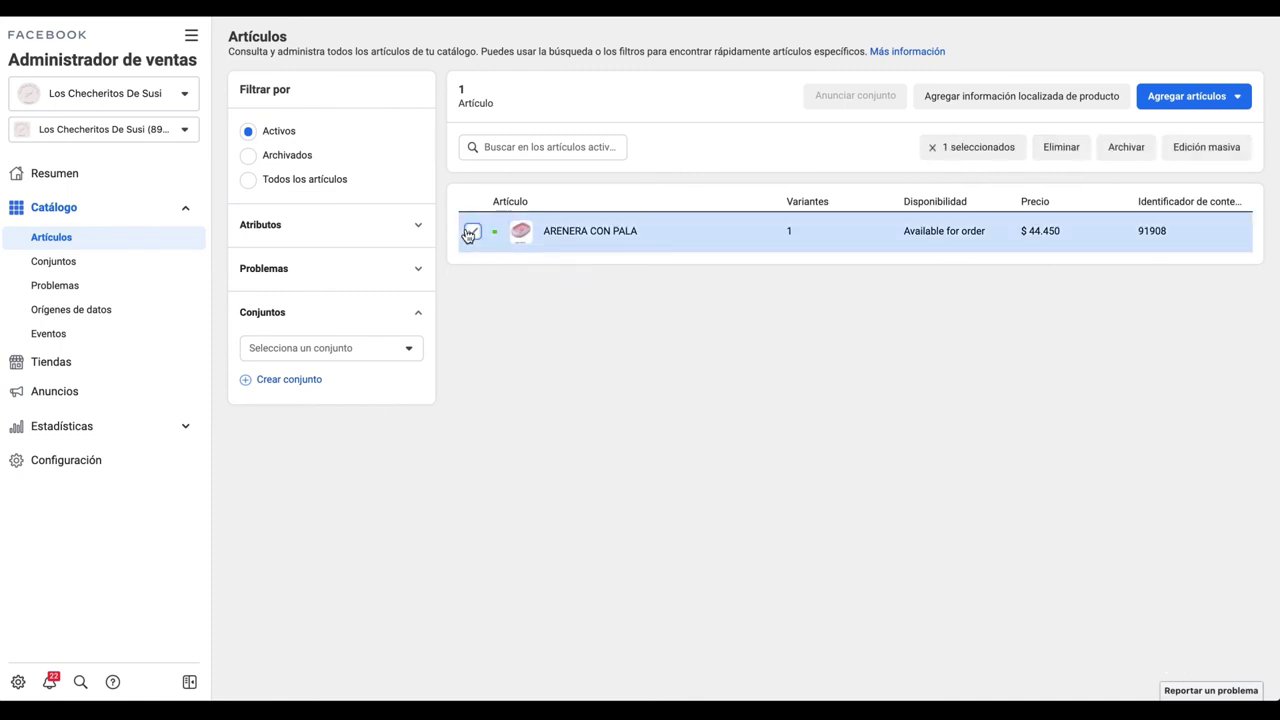
pyautogui.click(469, 233)
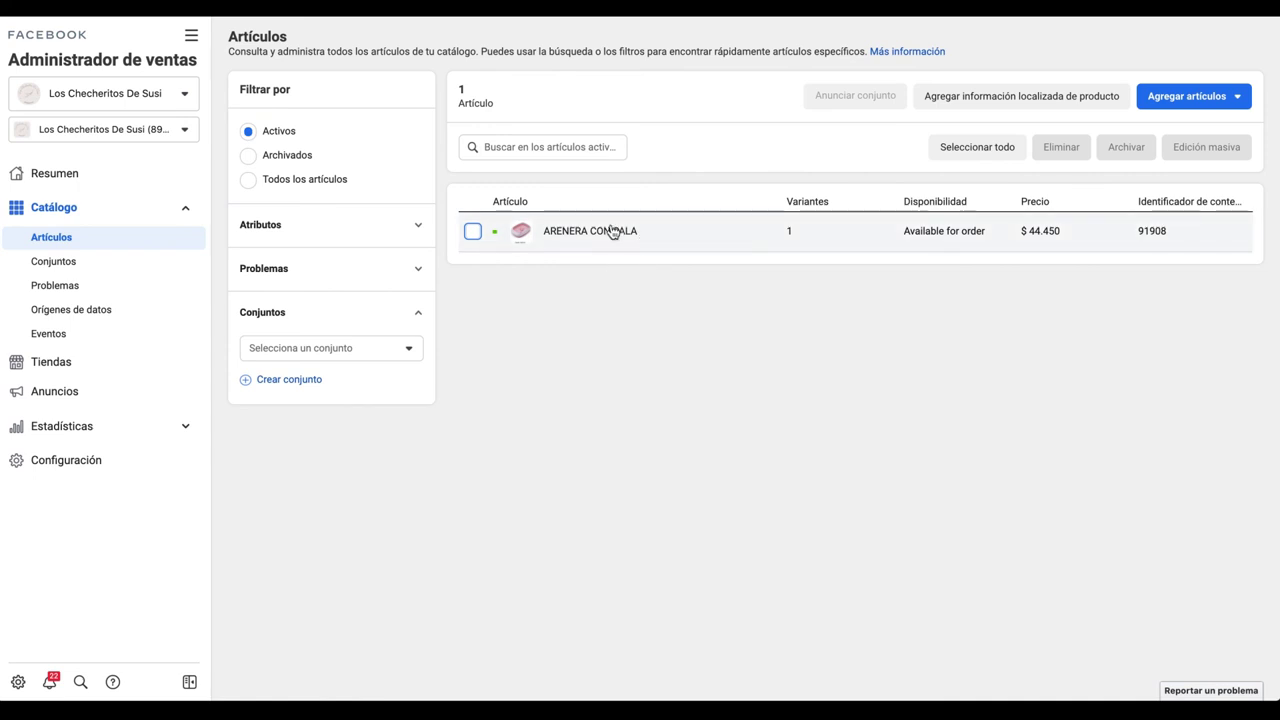